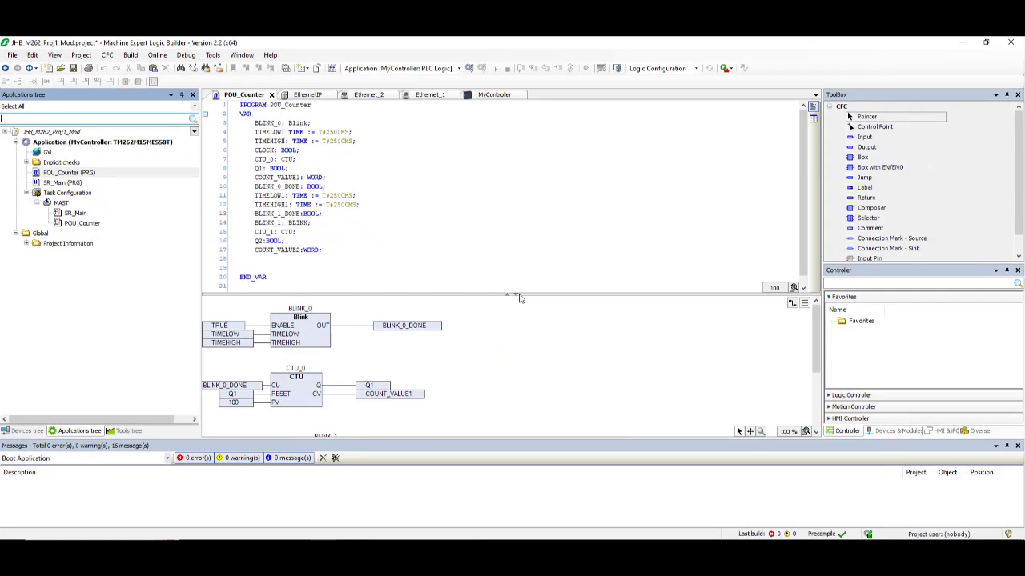
- Enlarge the CFC diagram area of POU_Counter by shrinking the variable declaration area above it
left_click_drag(517, 289, 503, 229)
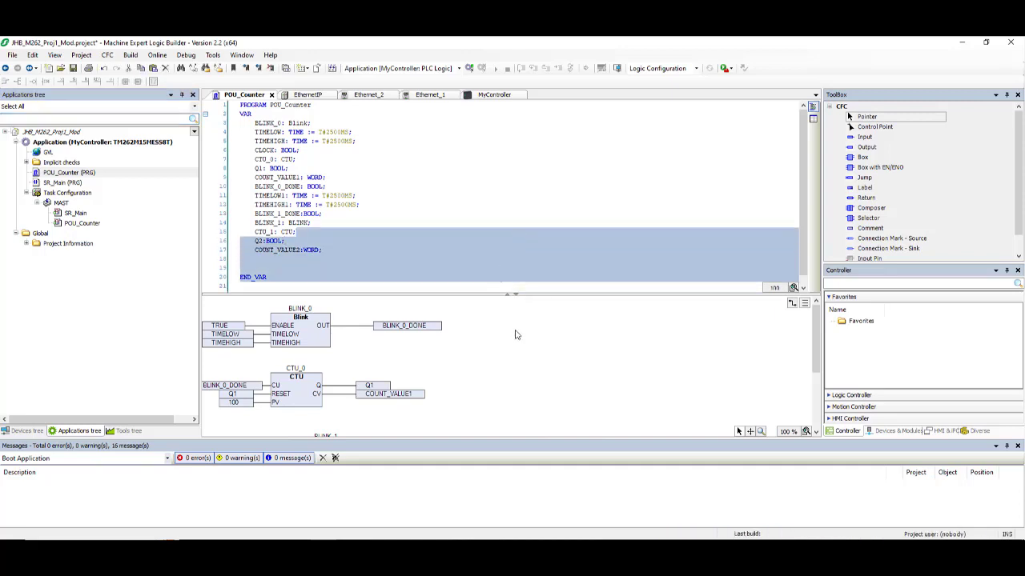
left_click(532, 295)
left_click_drag(533, 295, 529, 238)
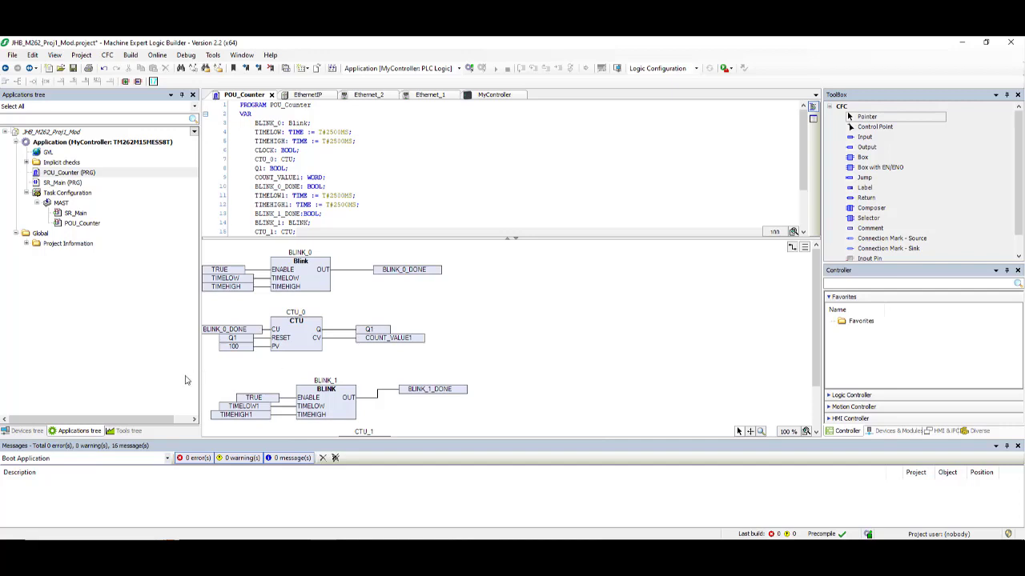
- Add a Symbol Configuration object with the optimized layout to the application and build it so its variables can be selected
left_click(128, 431)
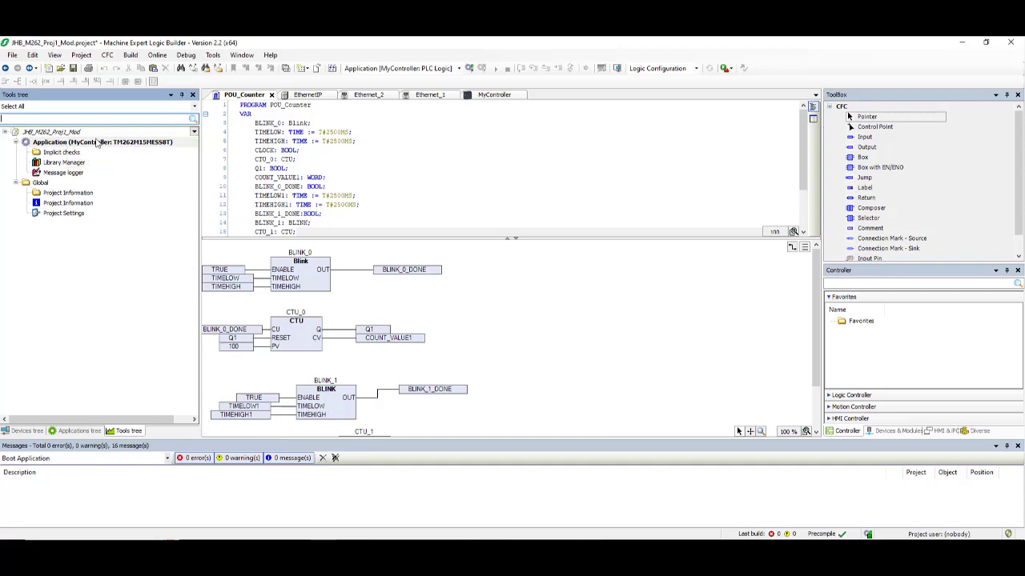
left_click(197, 143)
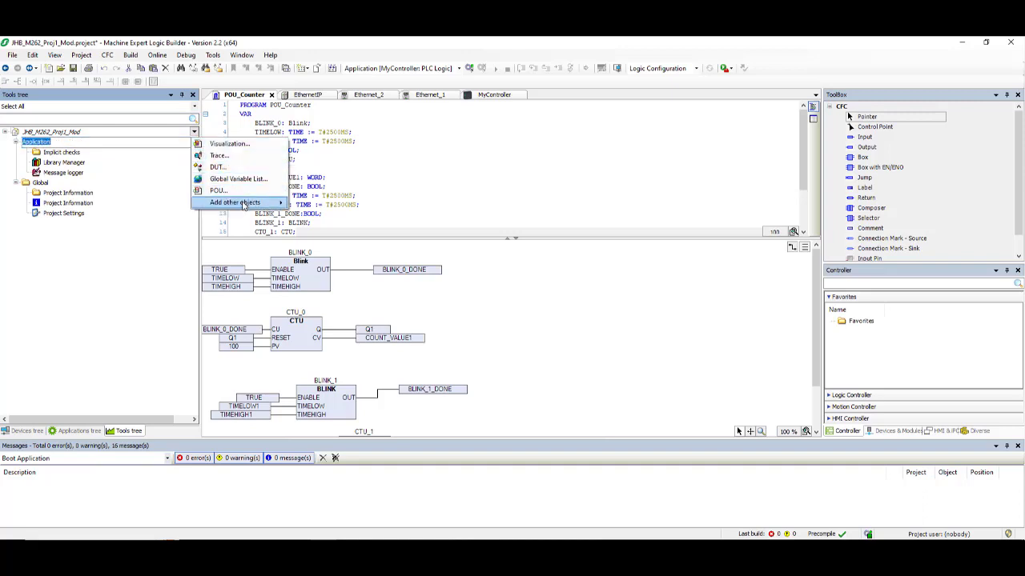
mouse_move(244, 205)
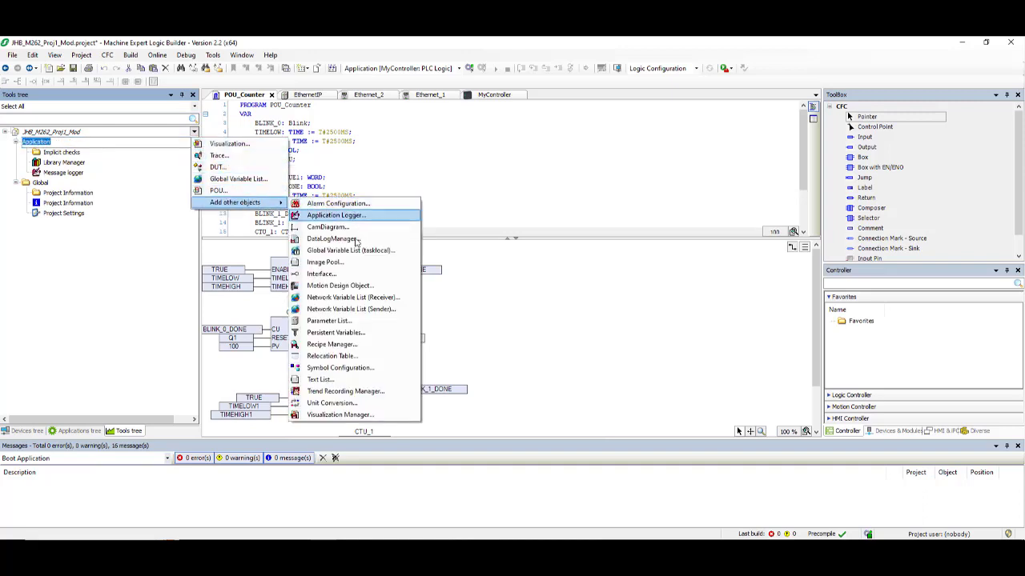
left_click(366, 369)
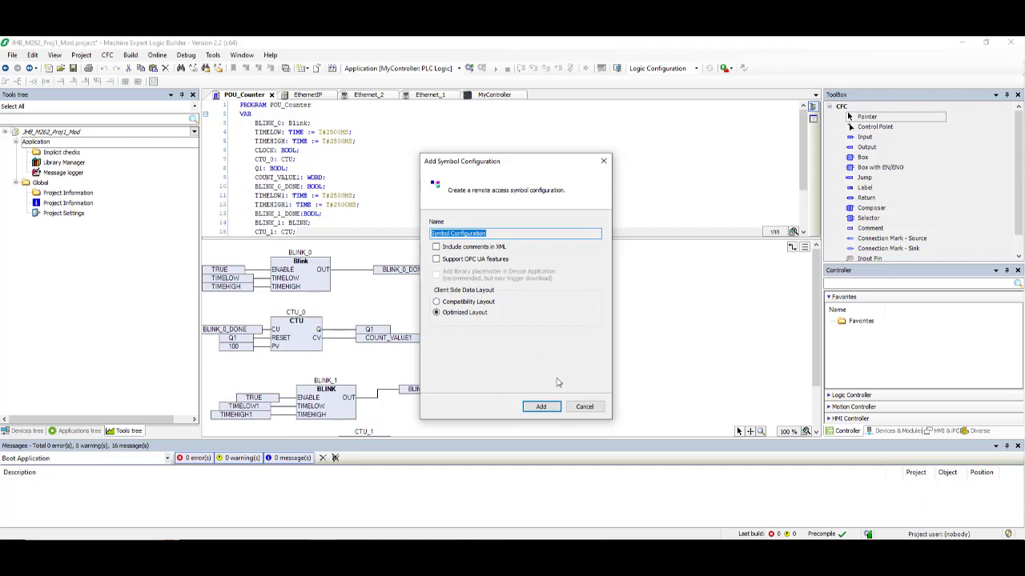
left_click(541, 408)
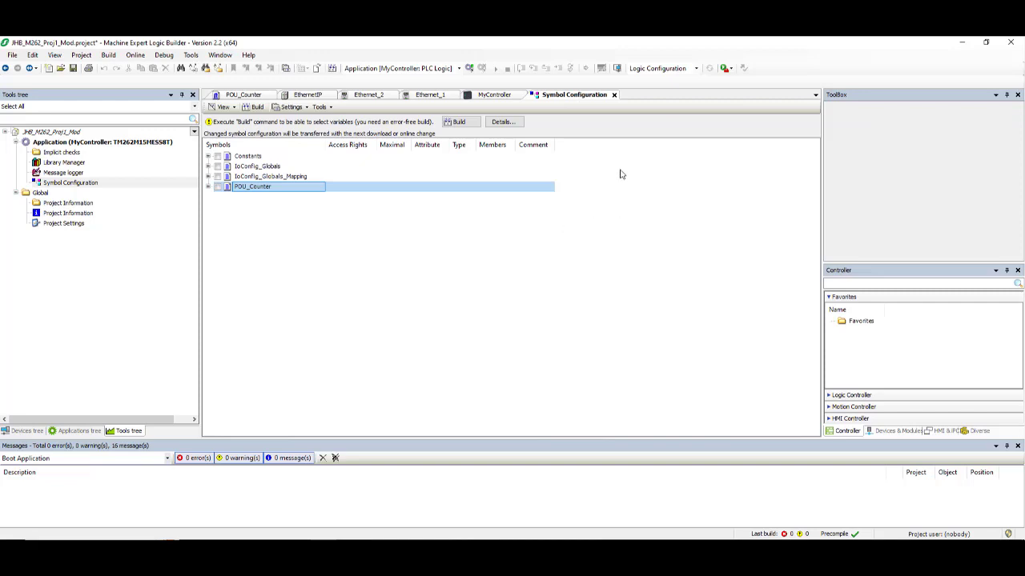
left_click(463, 124)
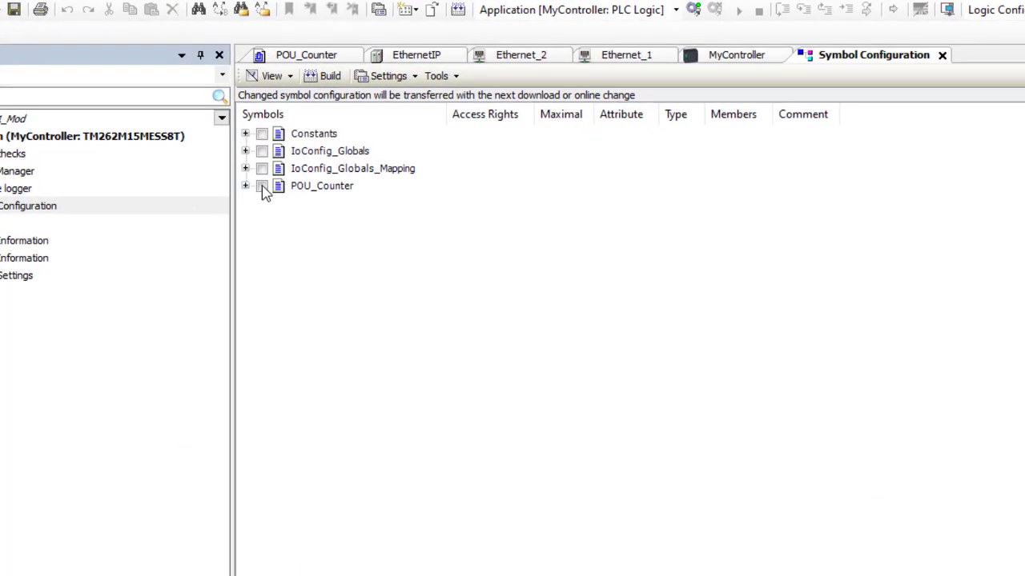
- Include all POU_Counter variables in the symbol configuration and build it again
left_click(218, 172)
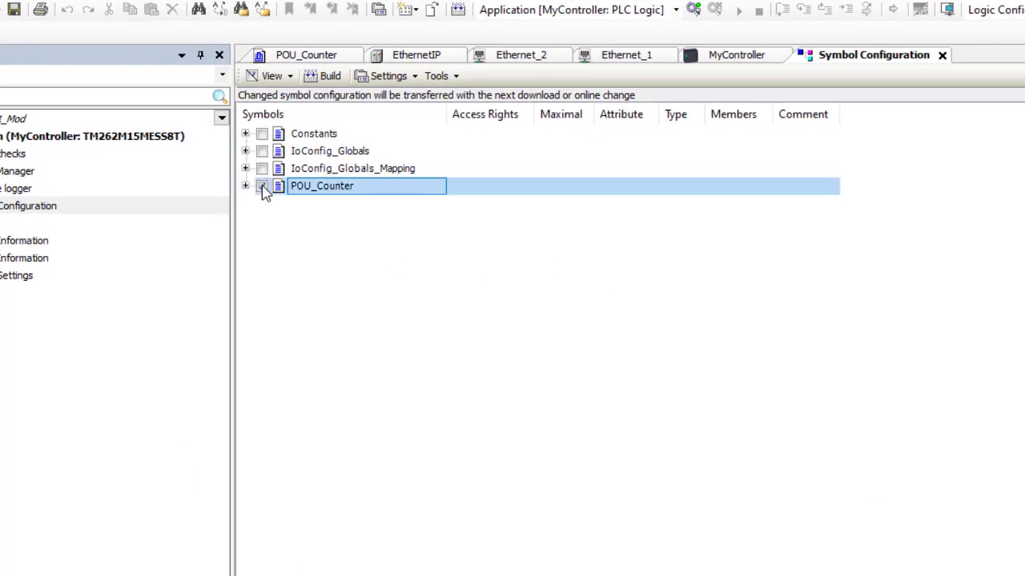
left_click(261, 186)
left_click(246, 186)
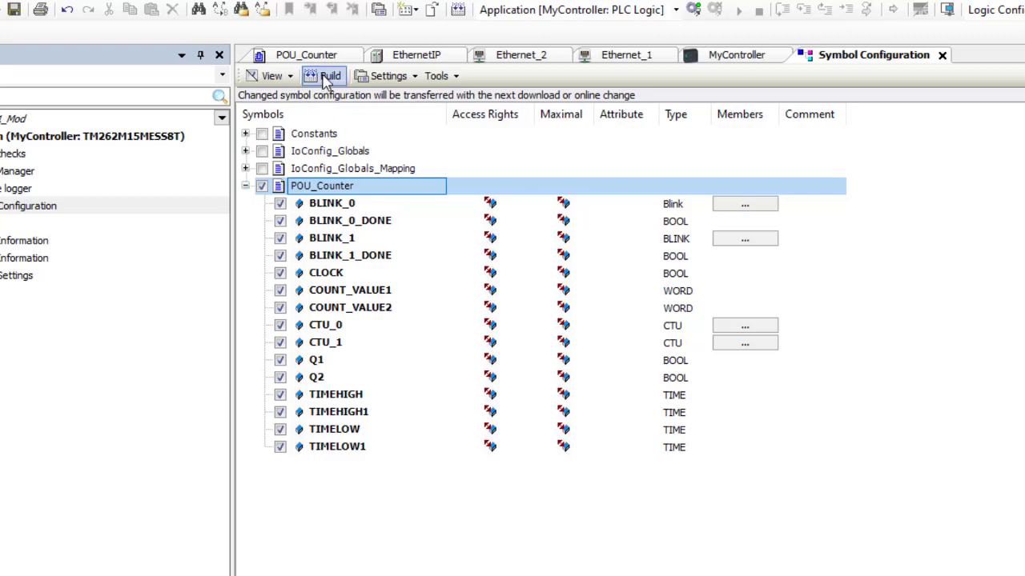
left_click(324, 76)
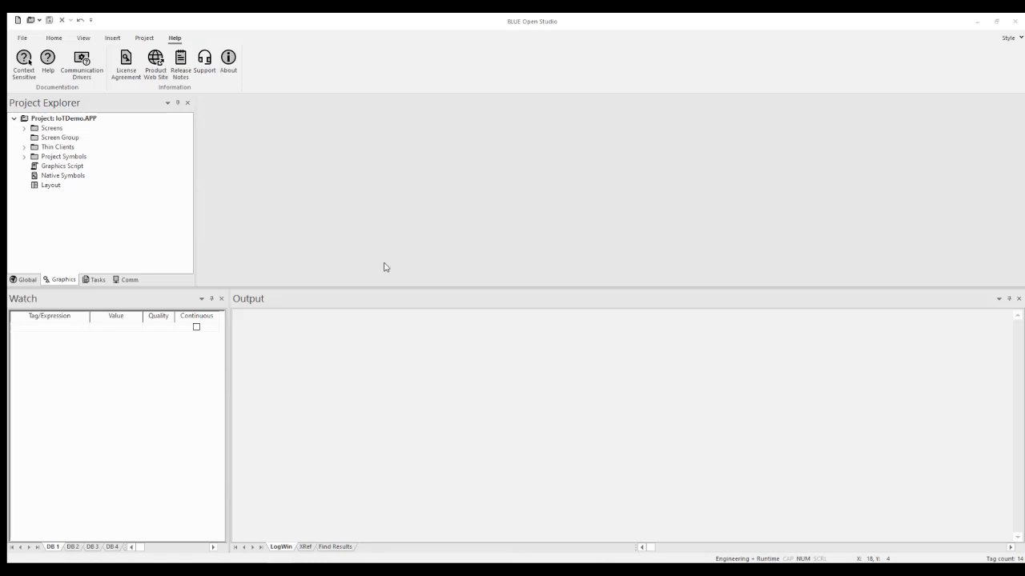
- Switch to BLUE Open Studio and create a project named ProjectCoDeSysExample with the product type Windows BLUE Open Studio Machine Control
left_click(23, 38)
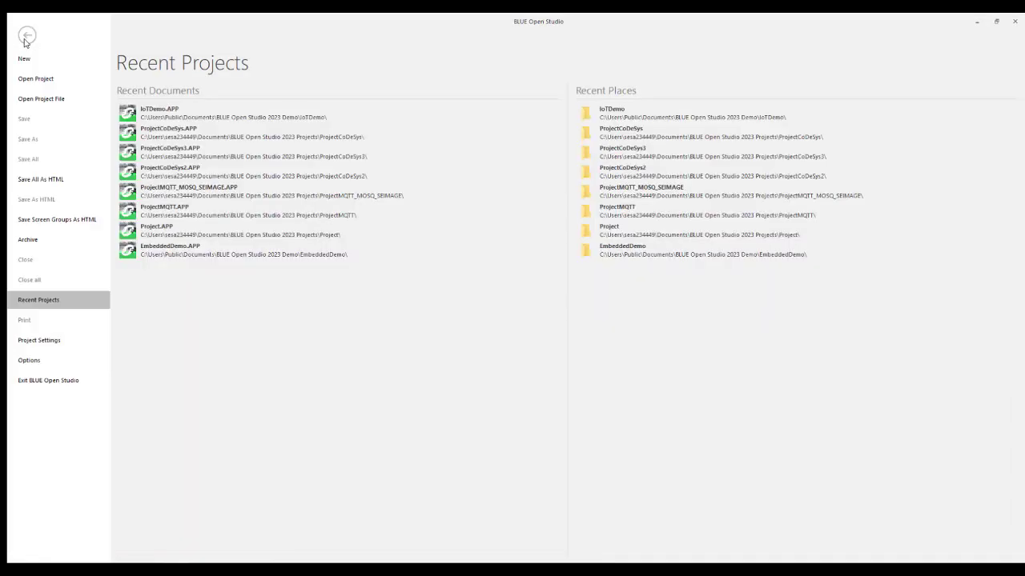
left_click(28, 64)
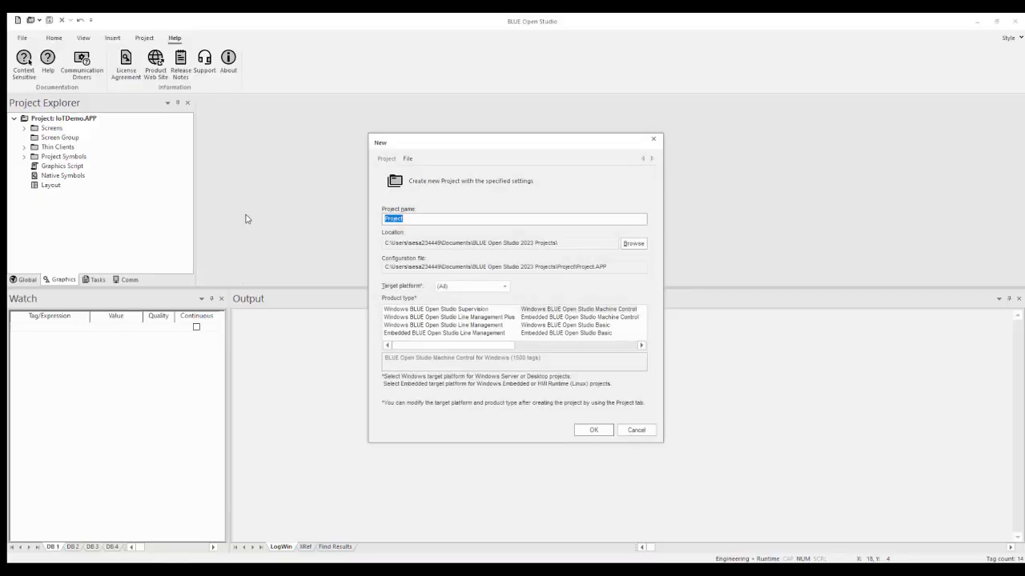
left_click(423, 217)
type("CoDeSysExample")
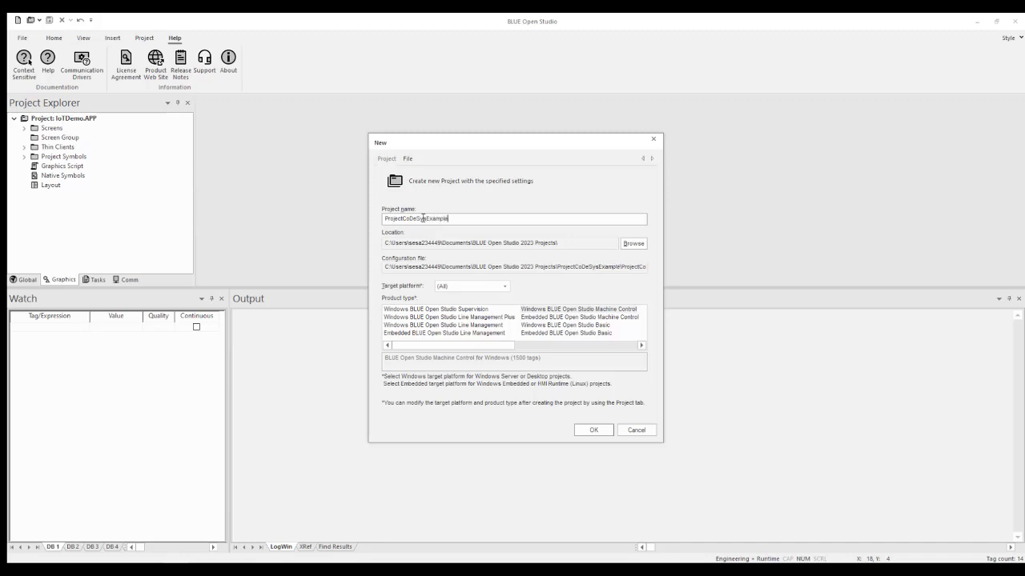
left_click(567, 312)
left_click(594, 431)
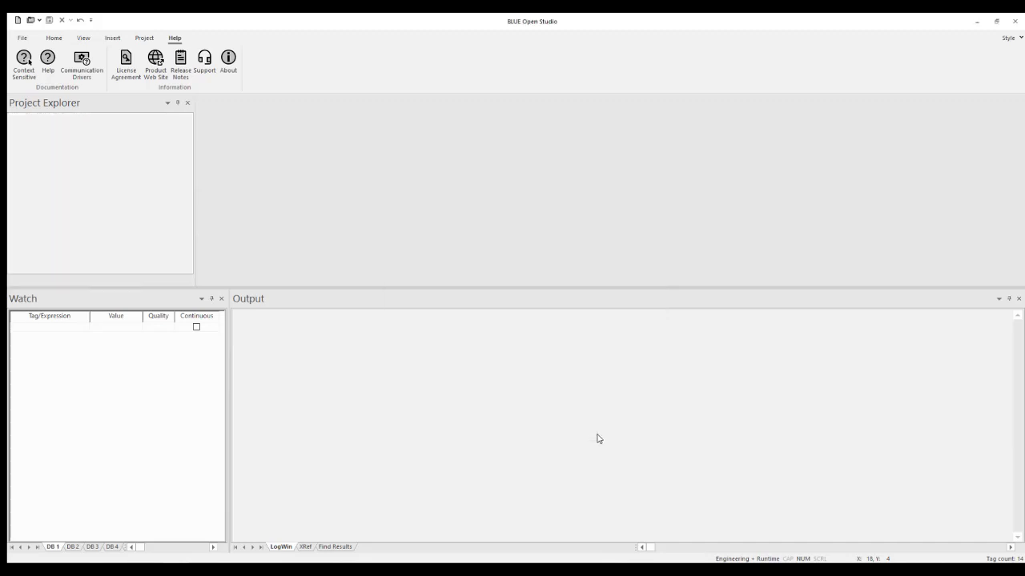
left_click(541, 292)
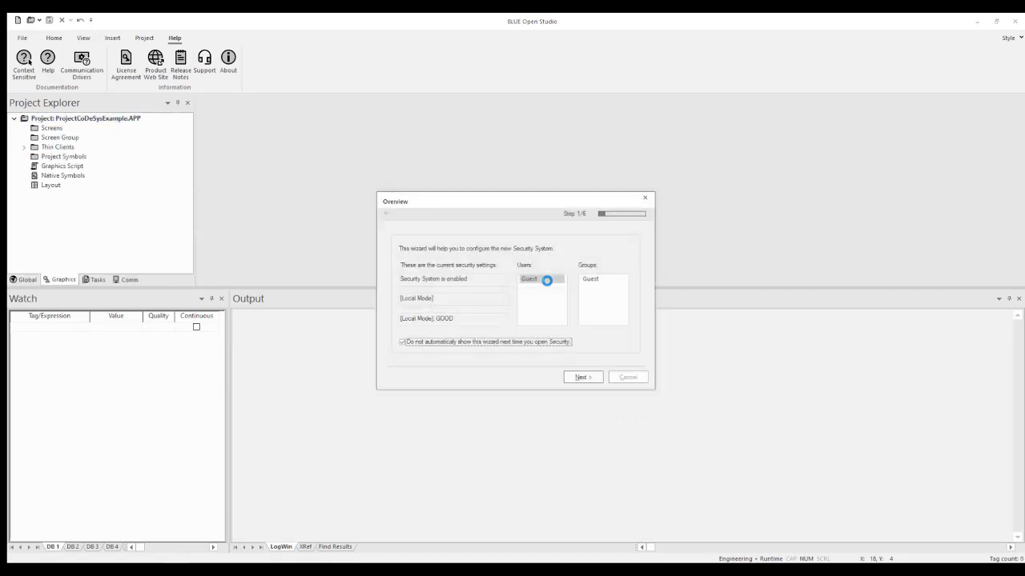
- Complete the six-step security wizard for the new project, leaving the security system disabled and creating no users
left_click(583, 378)
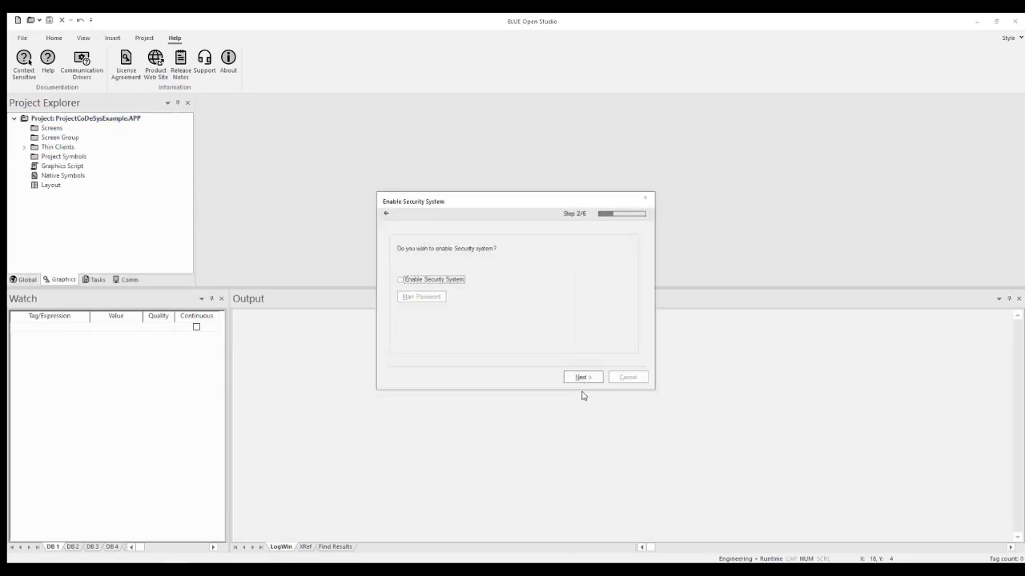
left_click(586, 379)
left_click(593, 379)
left_click(593, 380)
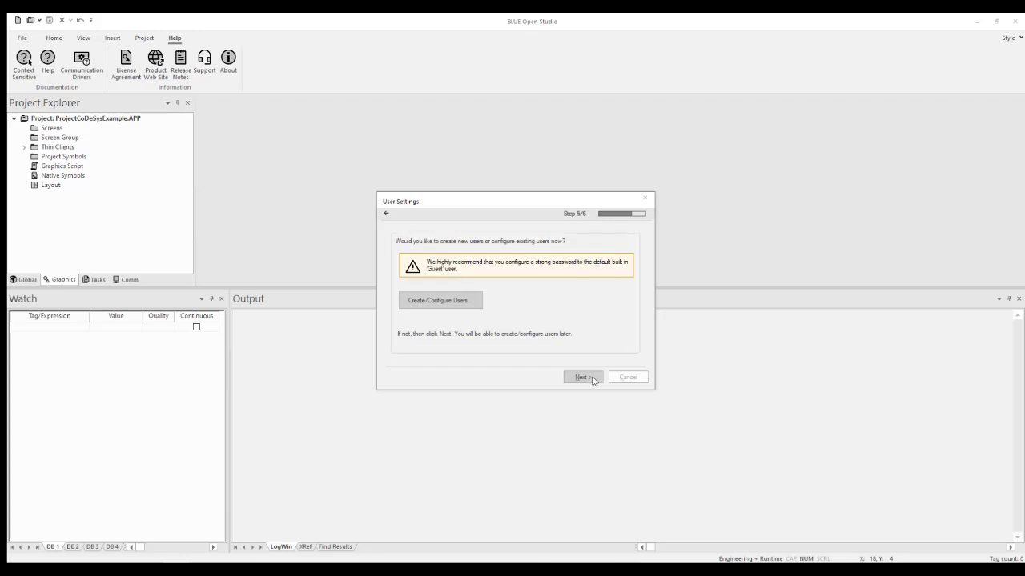
left_click(592, 380)
left_click(583, 377)
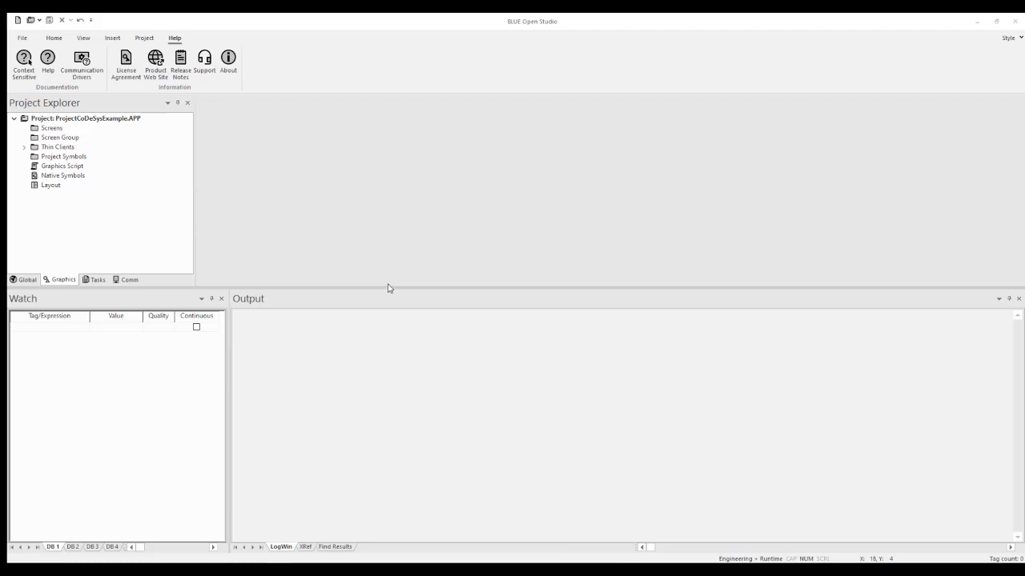
- Open the guide for the COSYS (Codesys RunTime) driver from the list of communication drivers
left_click(82, 62)
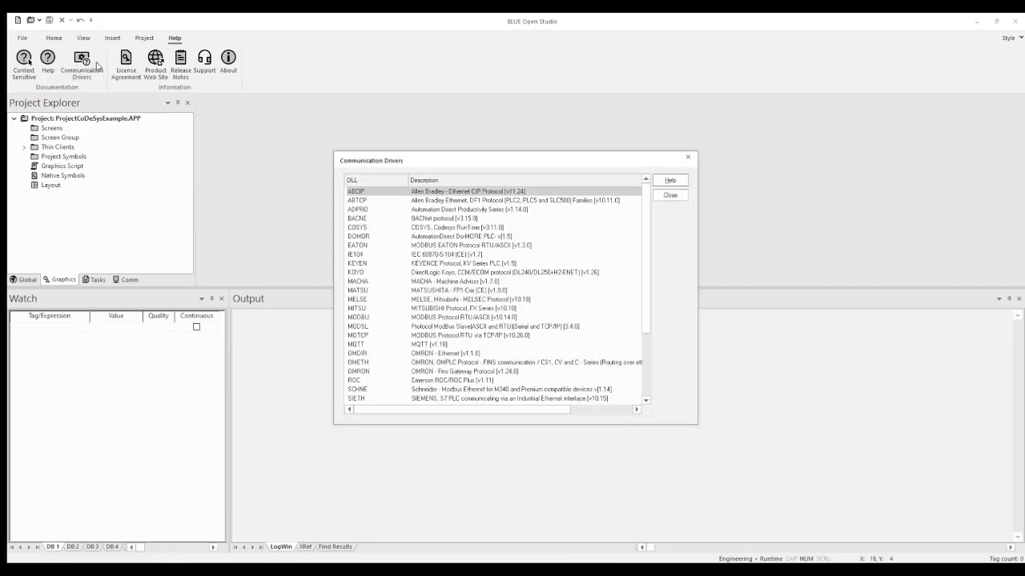
left_click(380, 228)
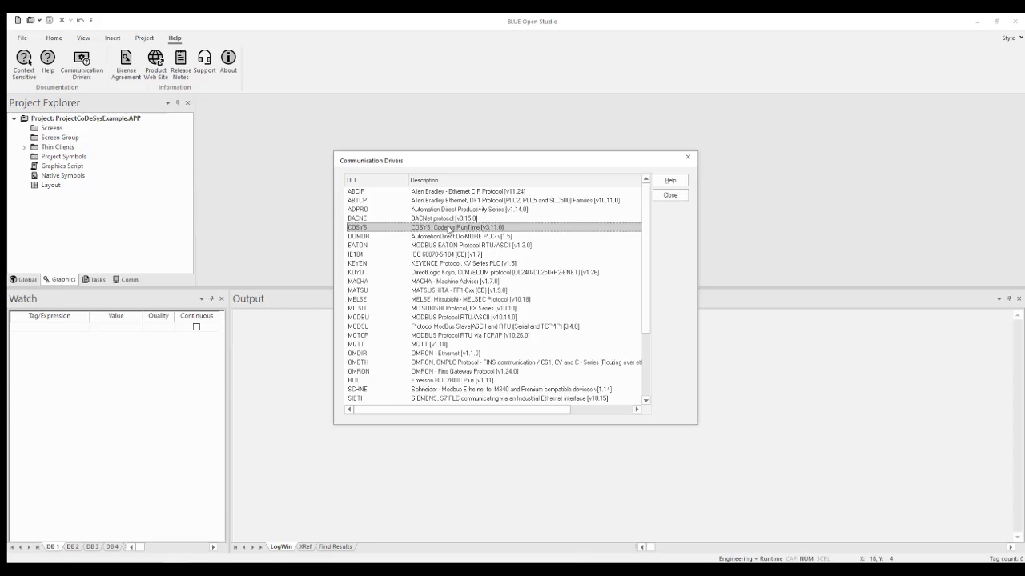
left_click(670, 180)
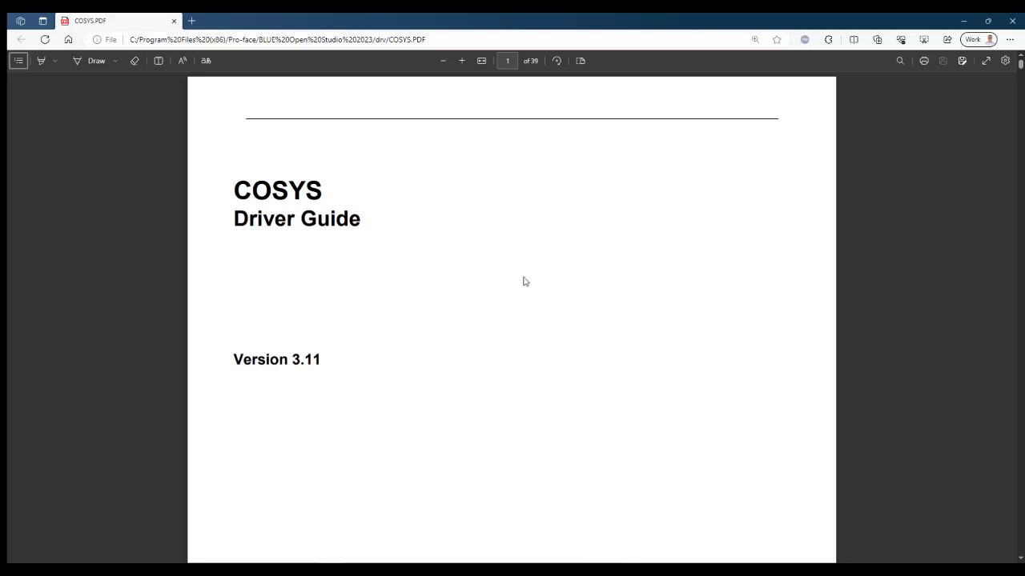
- Read the COSYS driver guide from its contents through the device specifications to the CodeSys 3.X configuration section
scroll(524, 280, "down", 10)
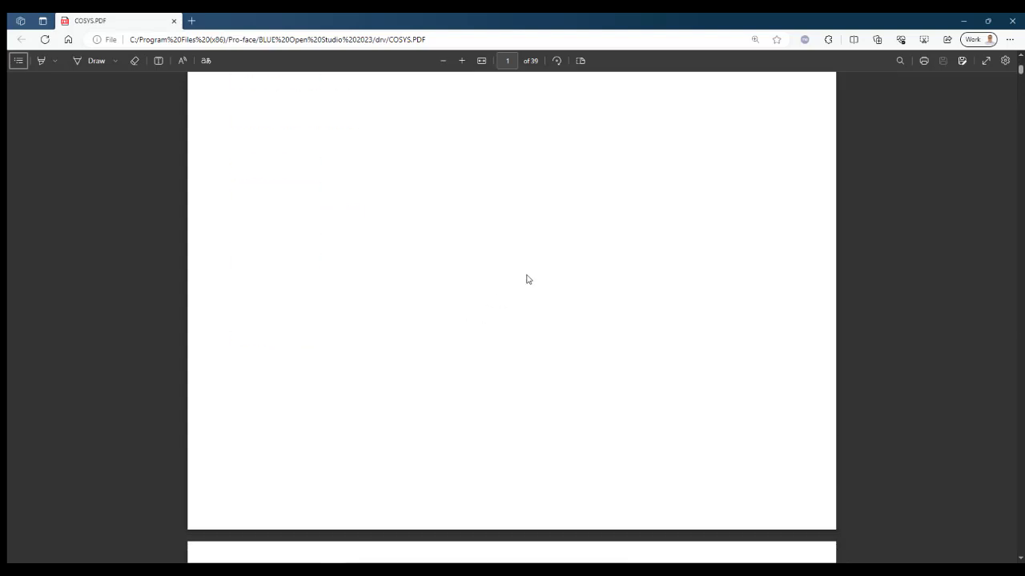
scroll(526, 279, "down", 10)
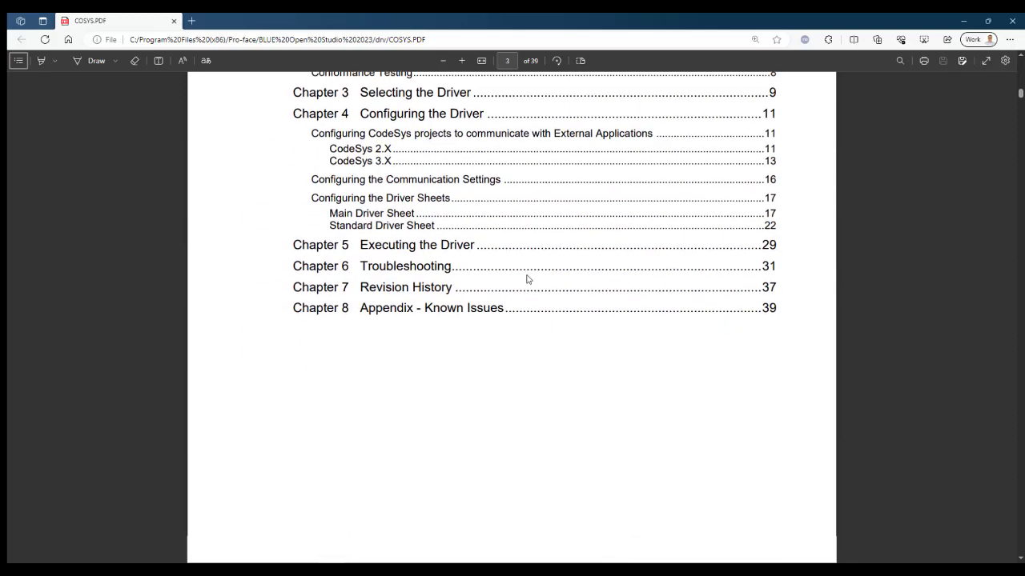
scroll(526, 278, "down", 10)
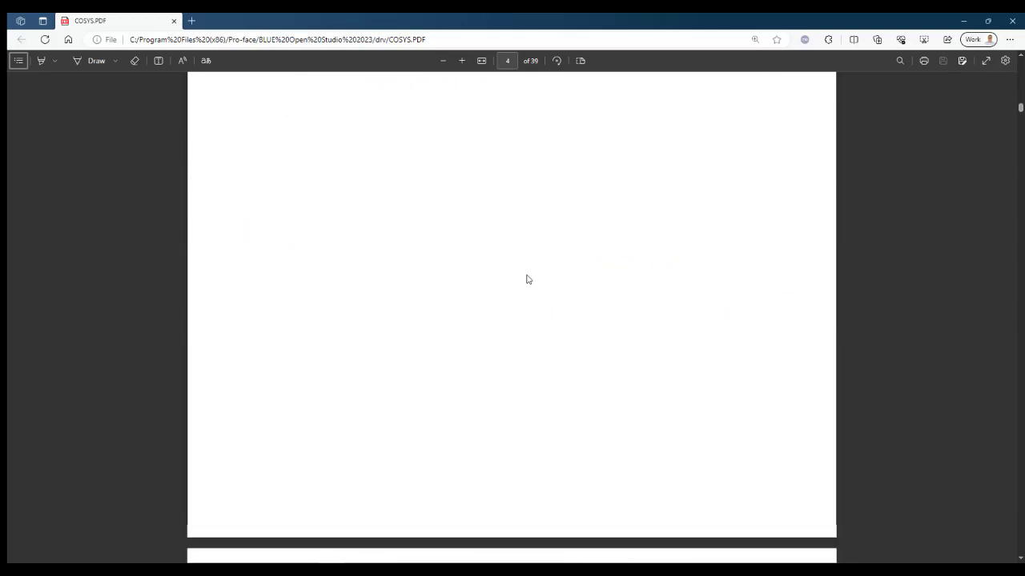
scroll(526, 278, "down", 10)
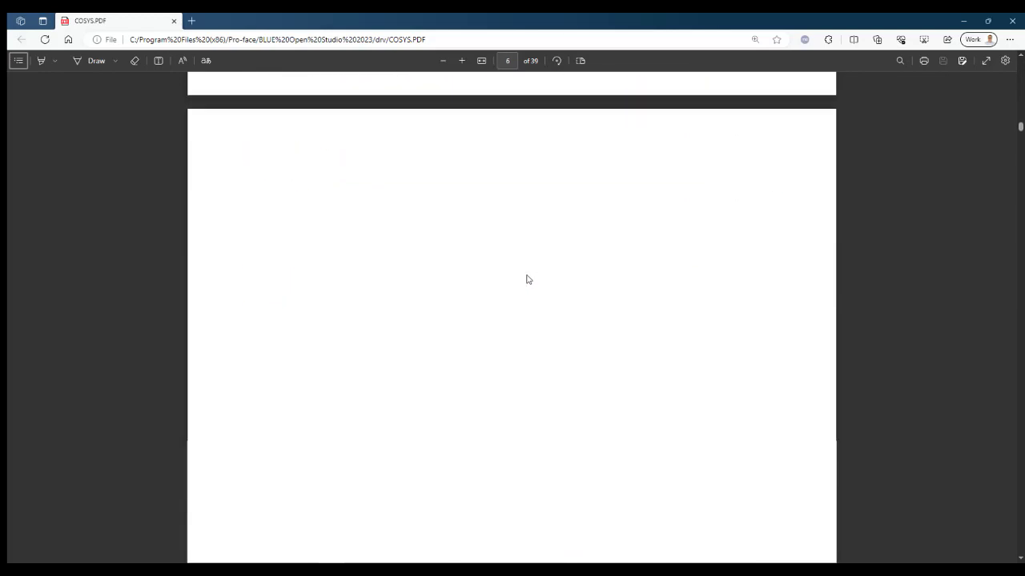
scroll(526, 279, "down", 10)
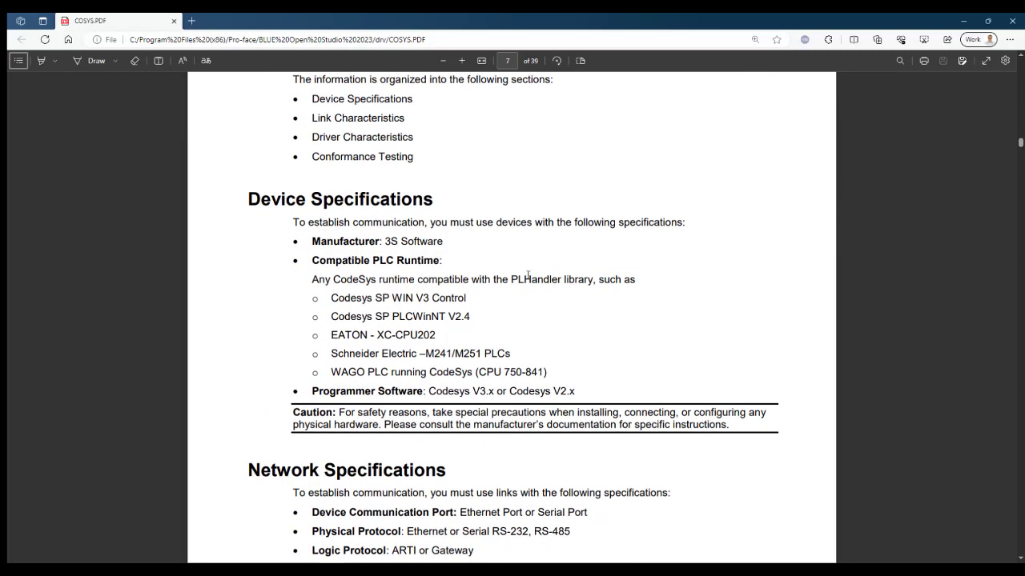
scroll(527, 276, "down", 5)
scroll(527, 275, "down", 9)
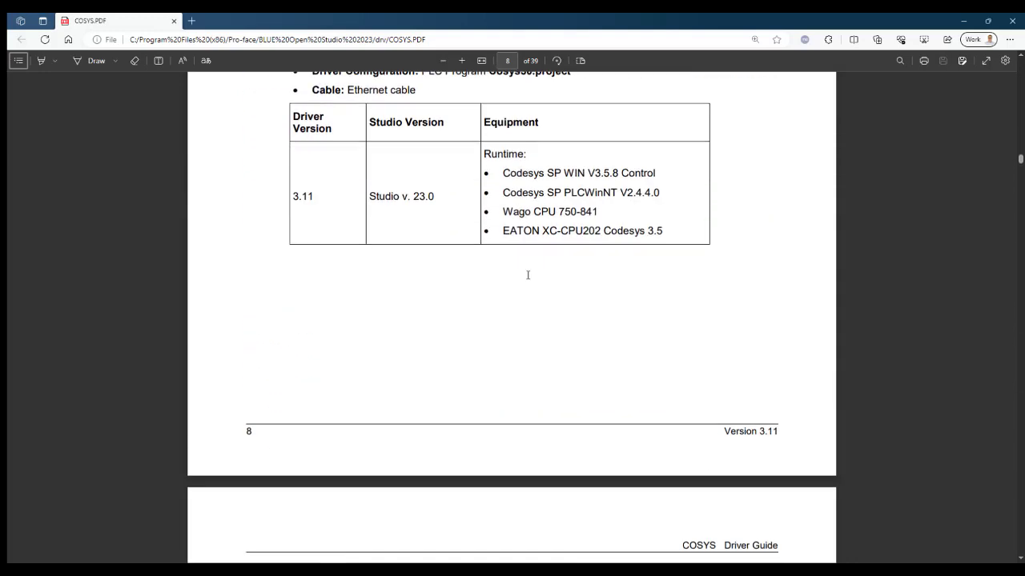
scroll(528, 275, "down", 5)
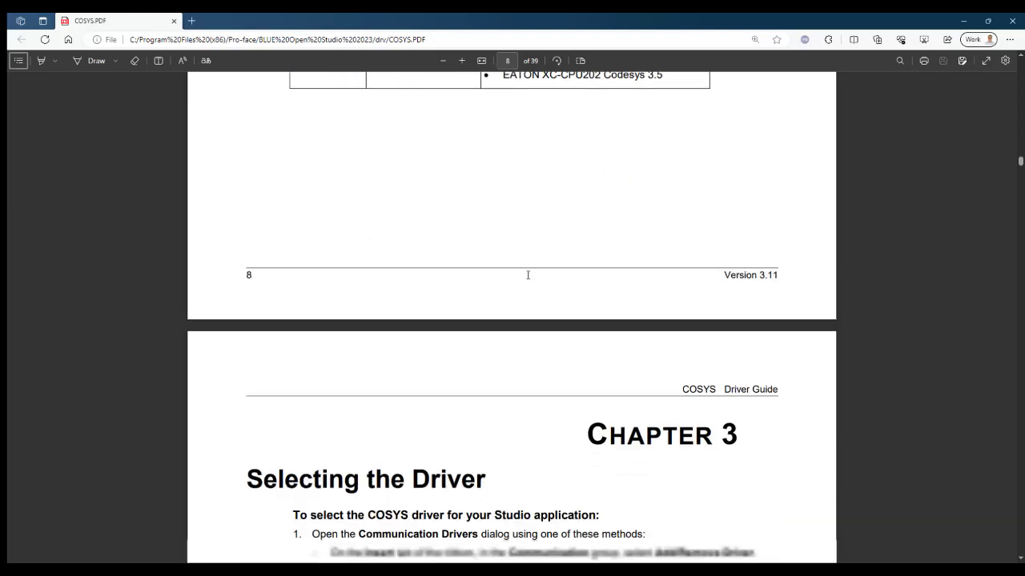
scroll(527, 279, "down", 10)
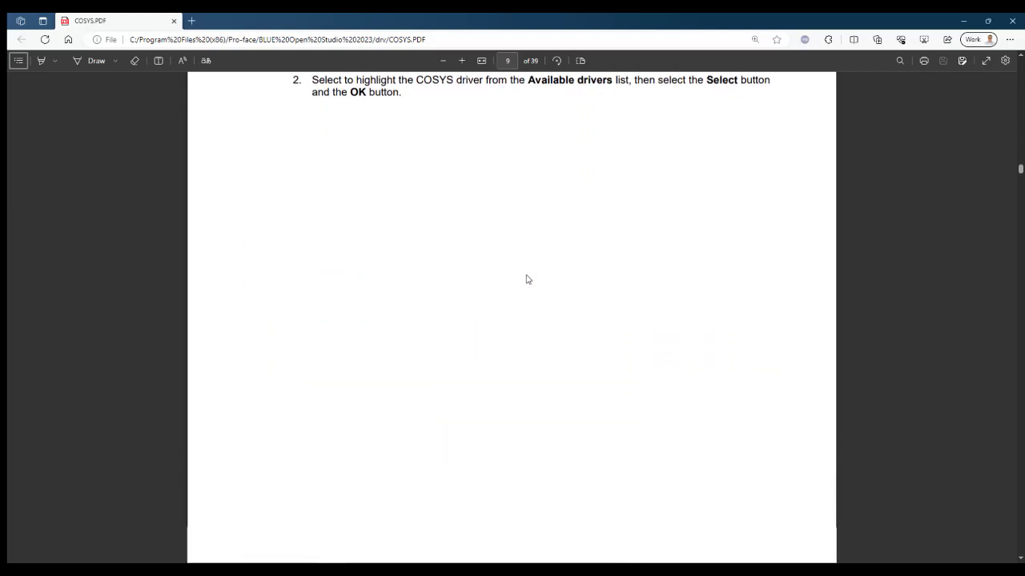
scroll(527, 279, "down", 14)
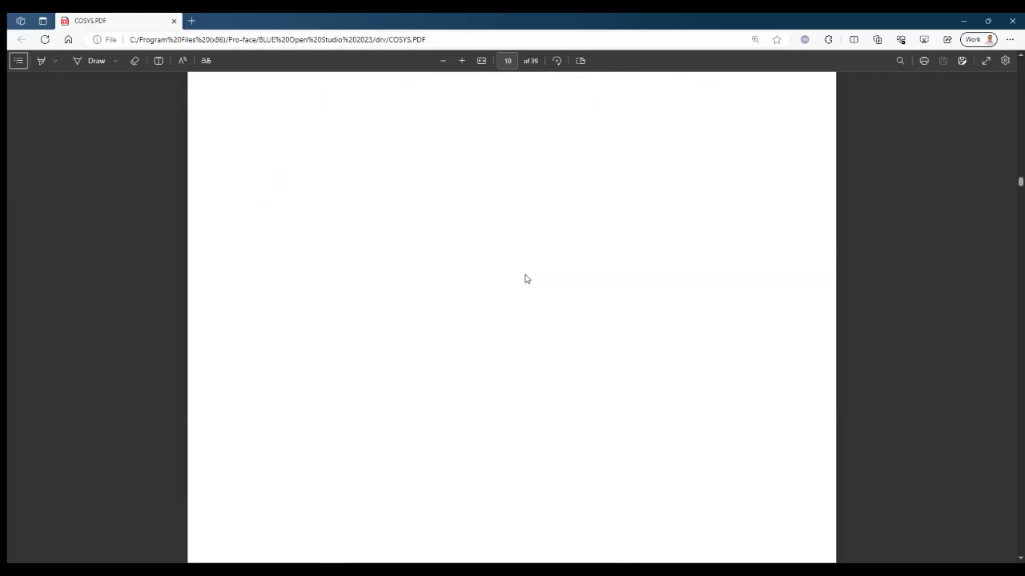
scroll(526, 279, "down", 15)
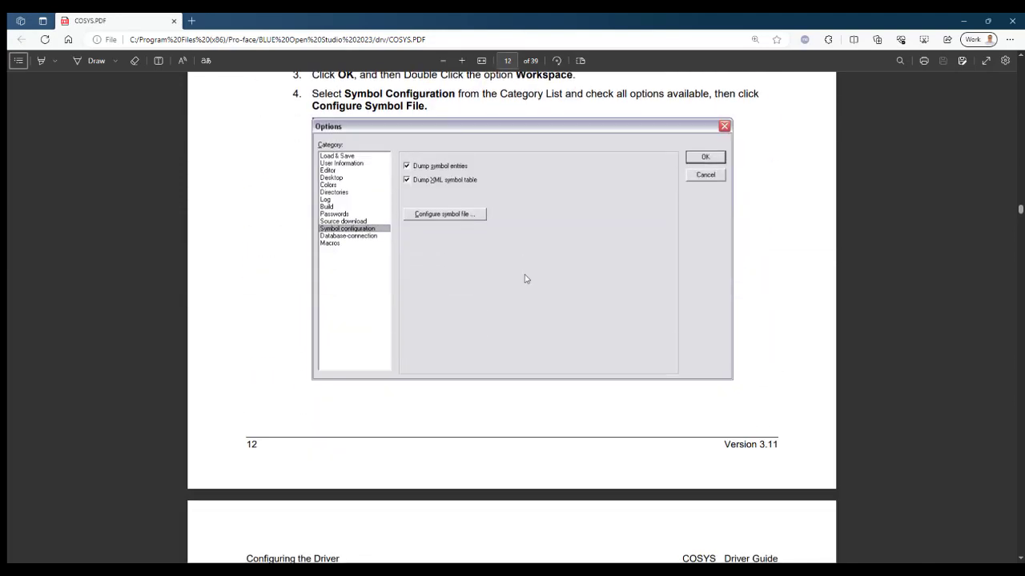
scroll(527, 279, "down", 15)
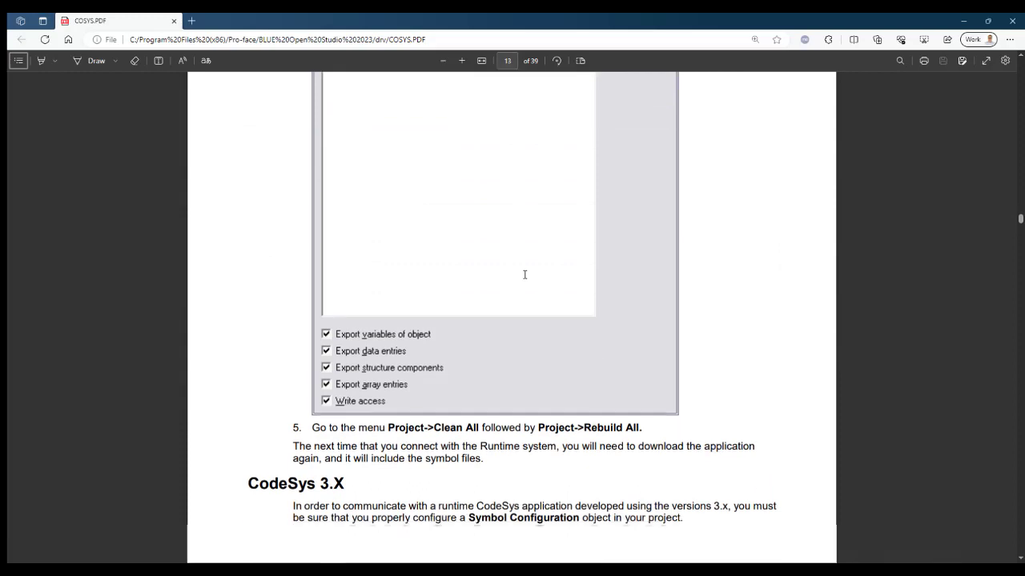
scroll(524, 276, "down", 4)
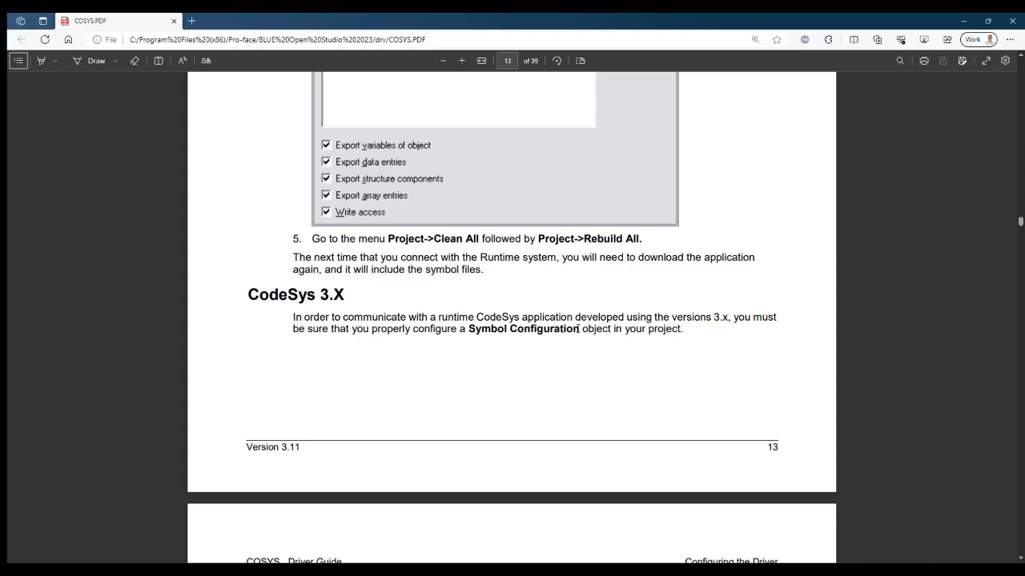
- Examine the guide's instructions on the symbol configuration, communication settings, authentication and Main Driver Sheet
scroll(575, 304, "down", 10)
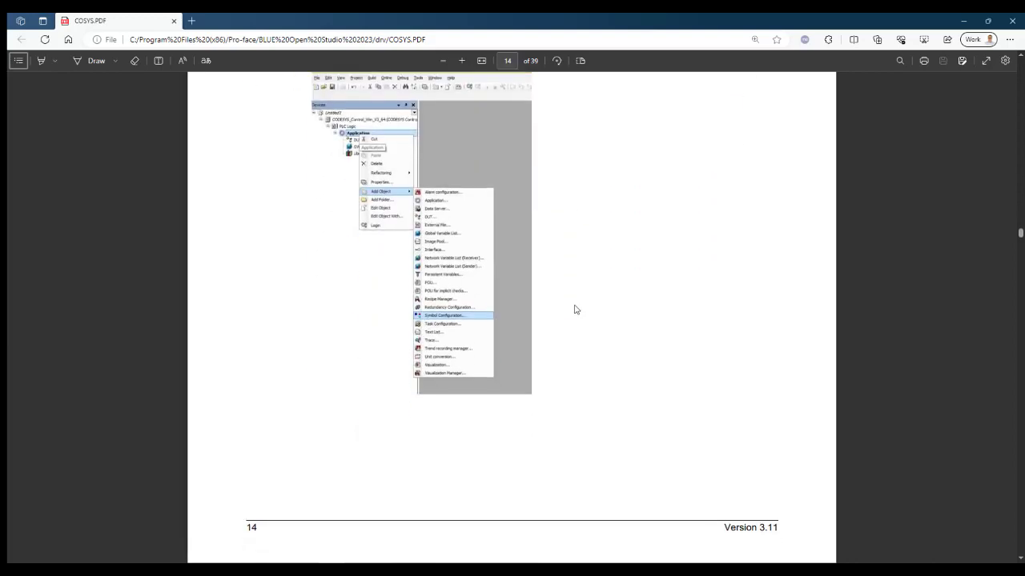
scroll(574, 310, "down", 5)
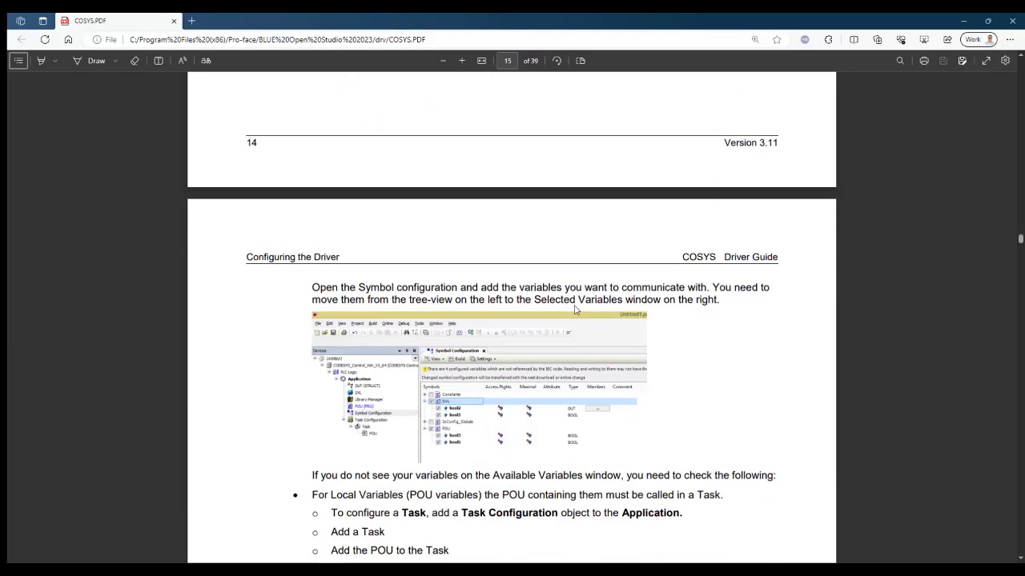
scroll(574, 309, "down", 4)
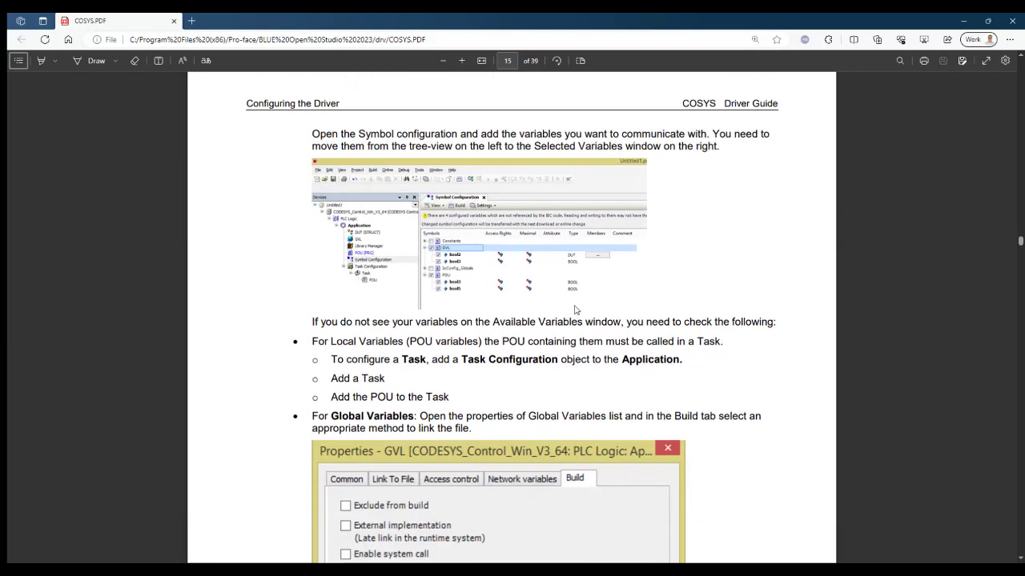
scroll(574, 310, "down", 18)
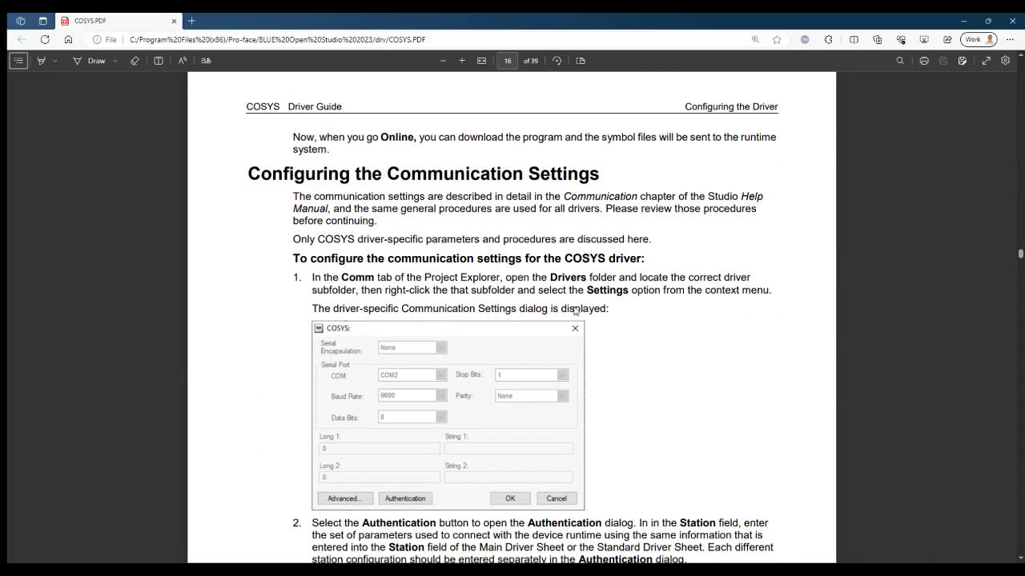
scroll(574, 310, "down", 8)
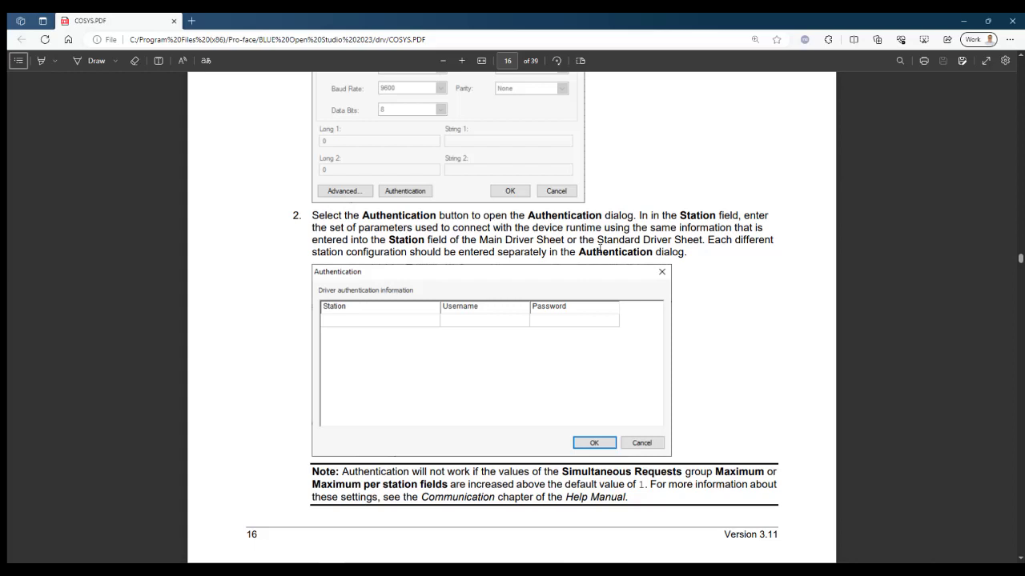
scroll(599, 249, "down", 10)
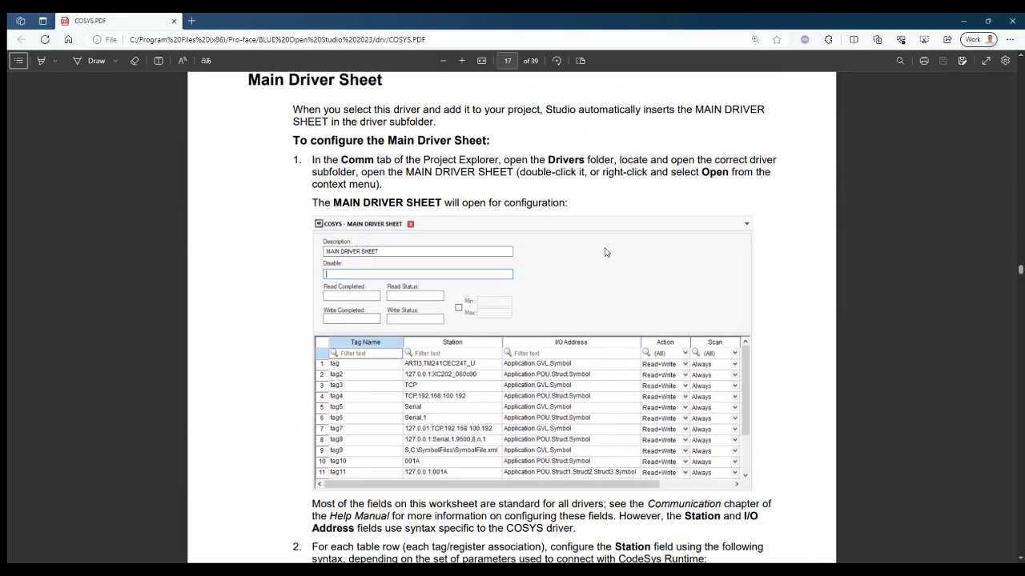
scroll(604, 253, "up", 2)
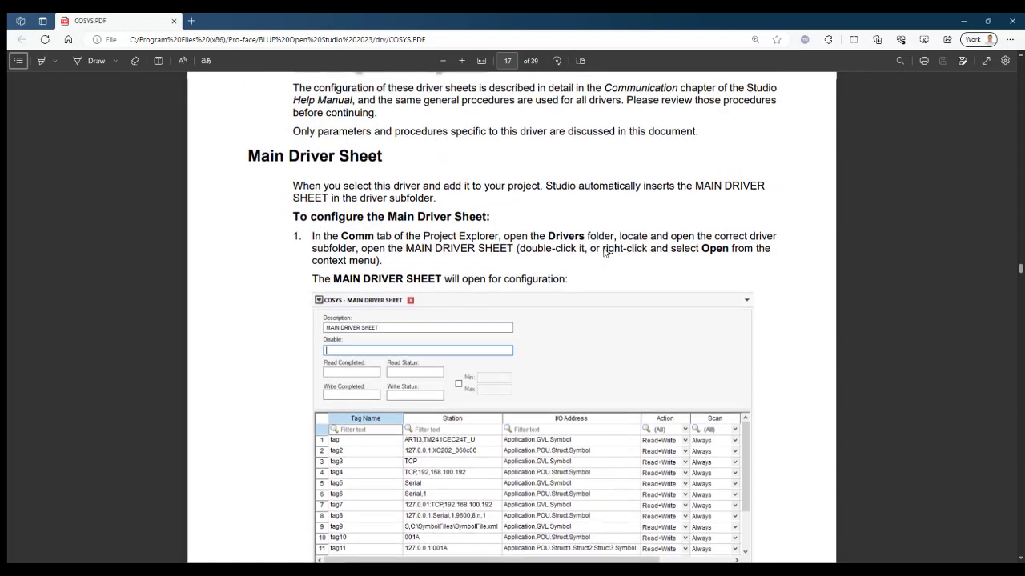
scroll(605, 253, "down", 4)
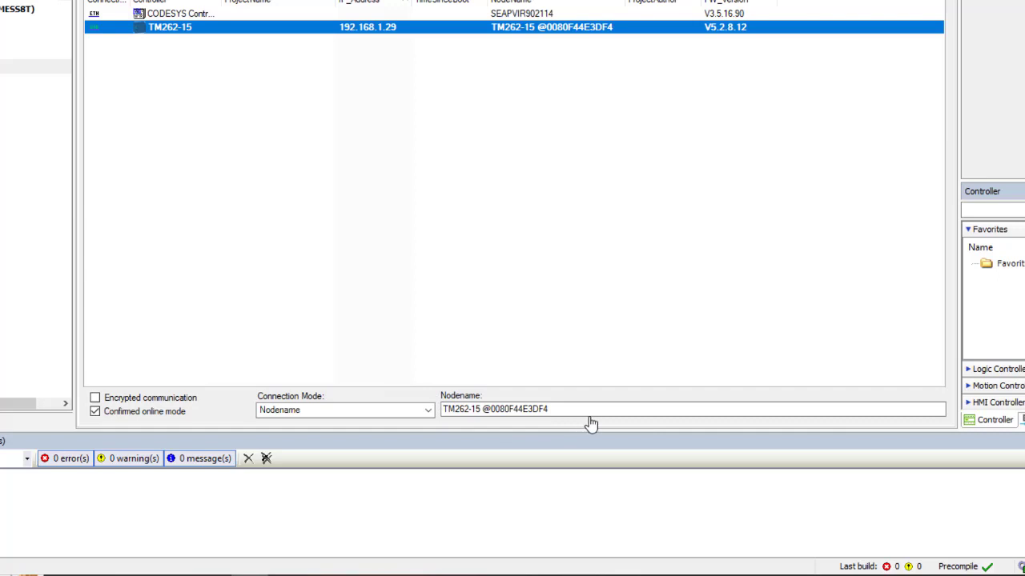
left_click(564, 410)
left_click_drag(563, 410, 490, 409)
right_click(490, 409)
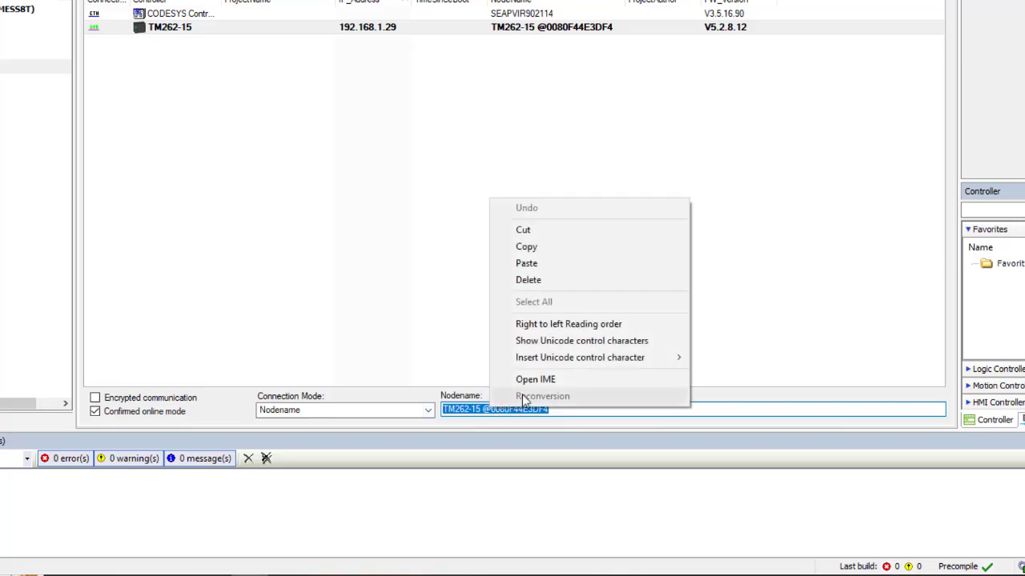
left_click(535, 248)
left_click(425, 268)
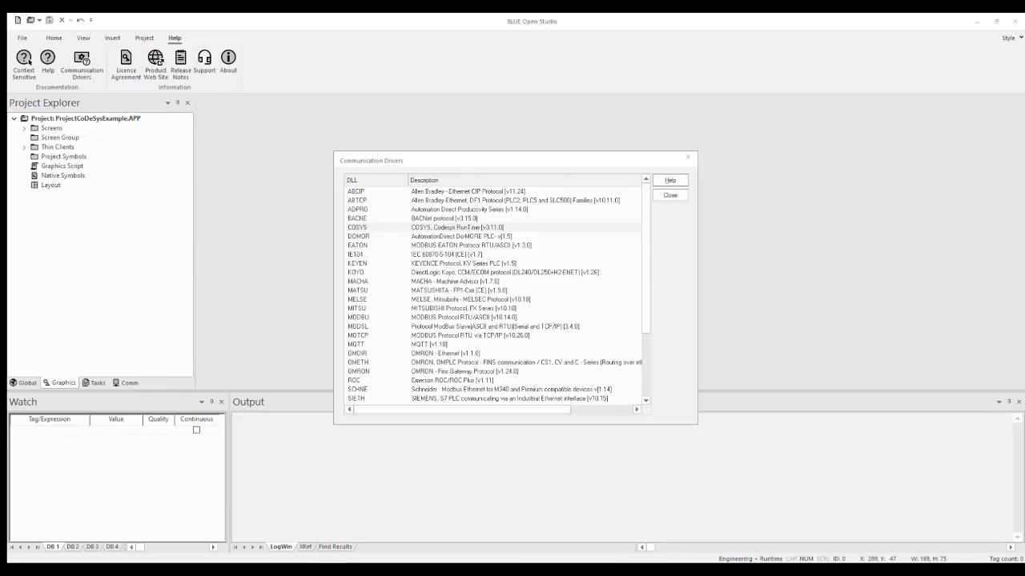
- Check the Station syntax examples in the COSYS guide, minimize it and close the list of communication drivers
left_click(305, 570)
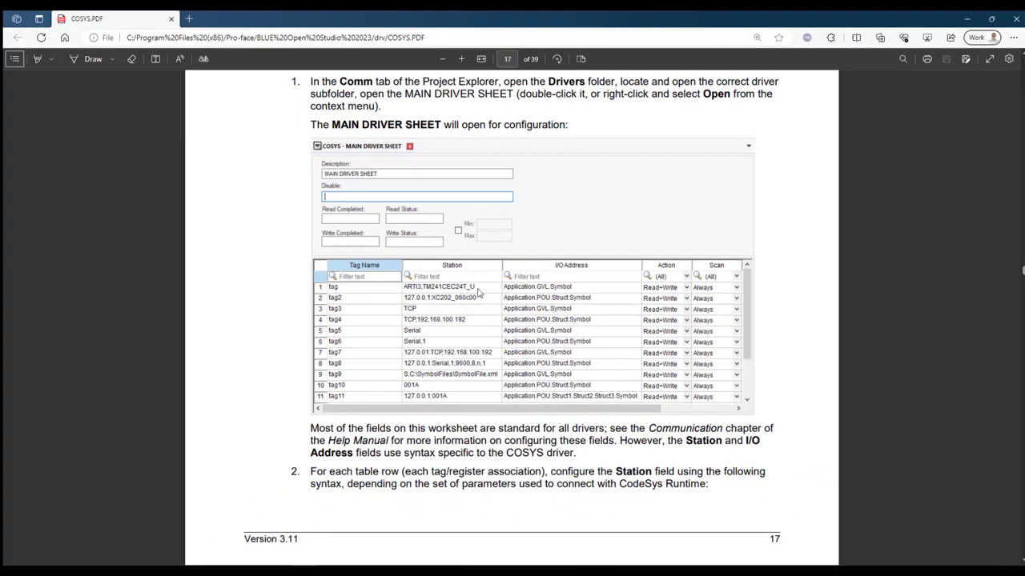
left_click(967, 19)
left_click(671, 194)
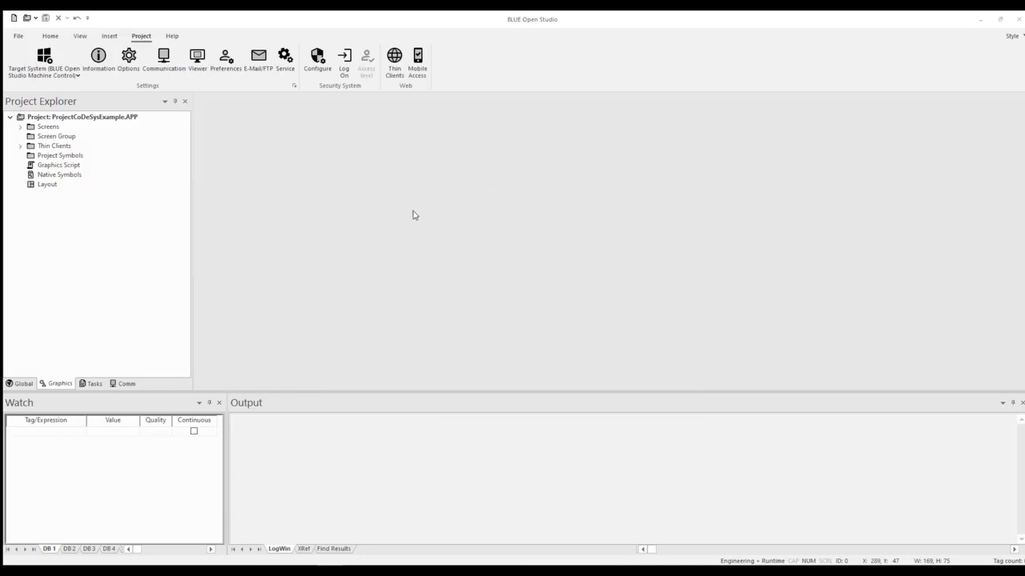
- Add an integrated tag integration source with the CoDeSys provider and the name DEV in the project's communication settings
left_click(164, 68)
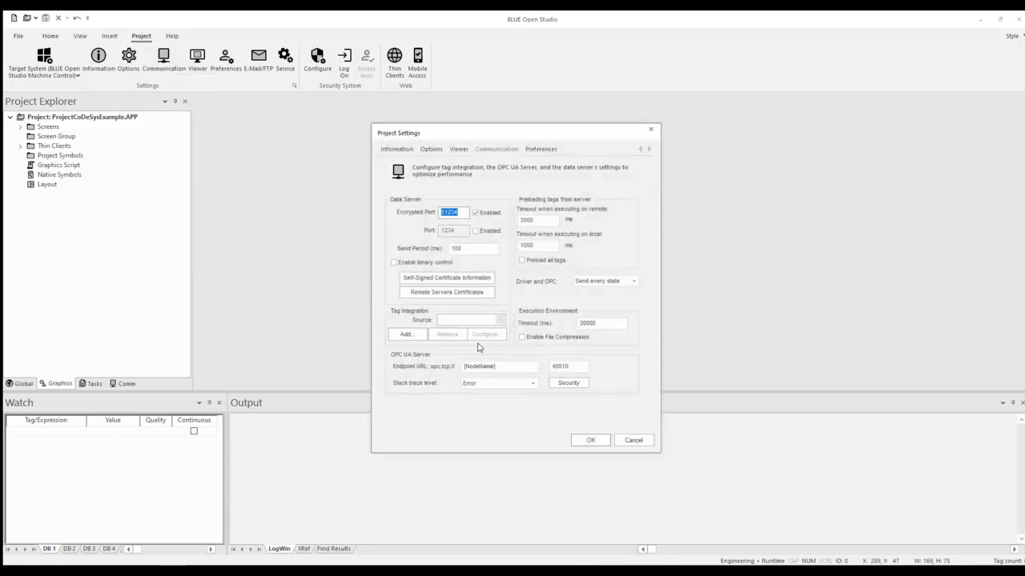
left_click(407, 334)
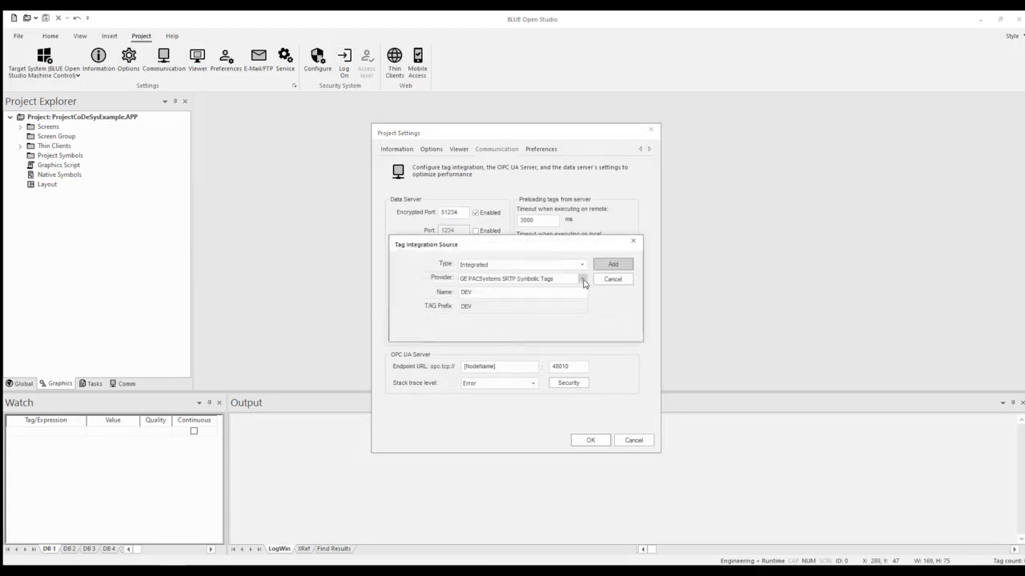
left_click(583, 279)
left_click(577, 295)
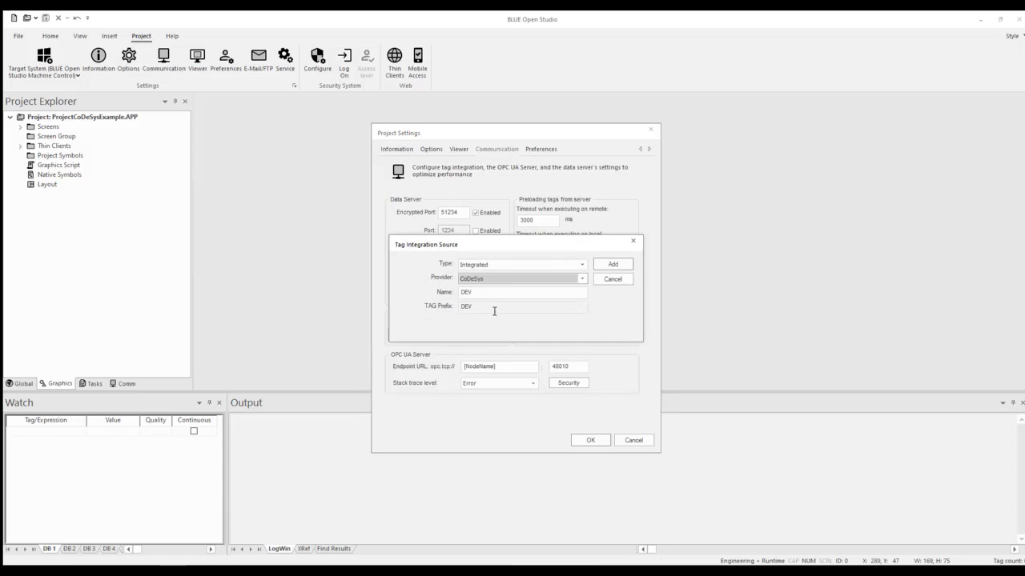
left_click(614, 266)
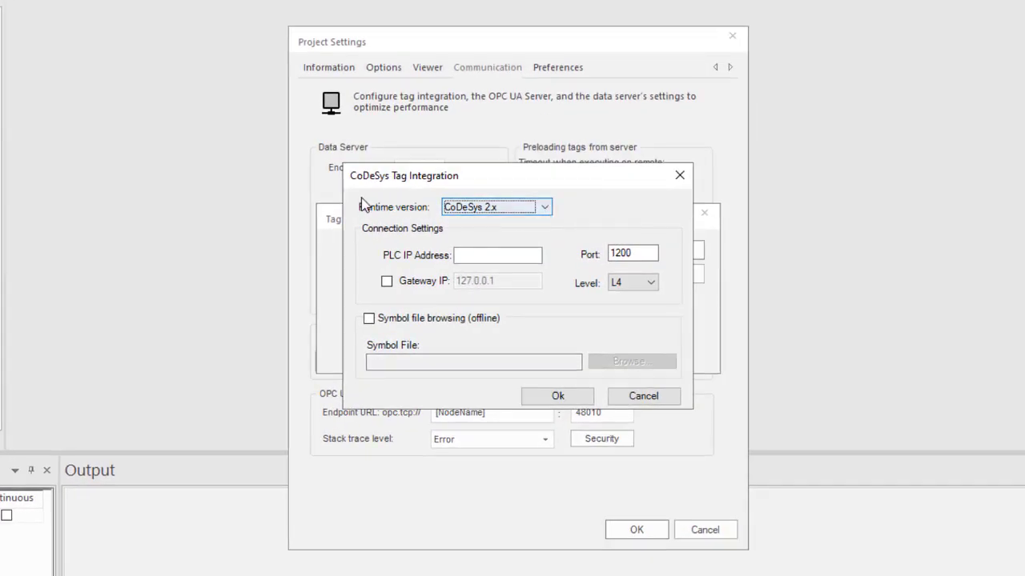
left_click(544, 206)
left_click(542, 233)
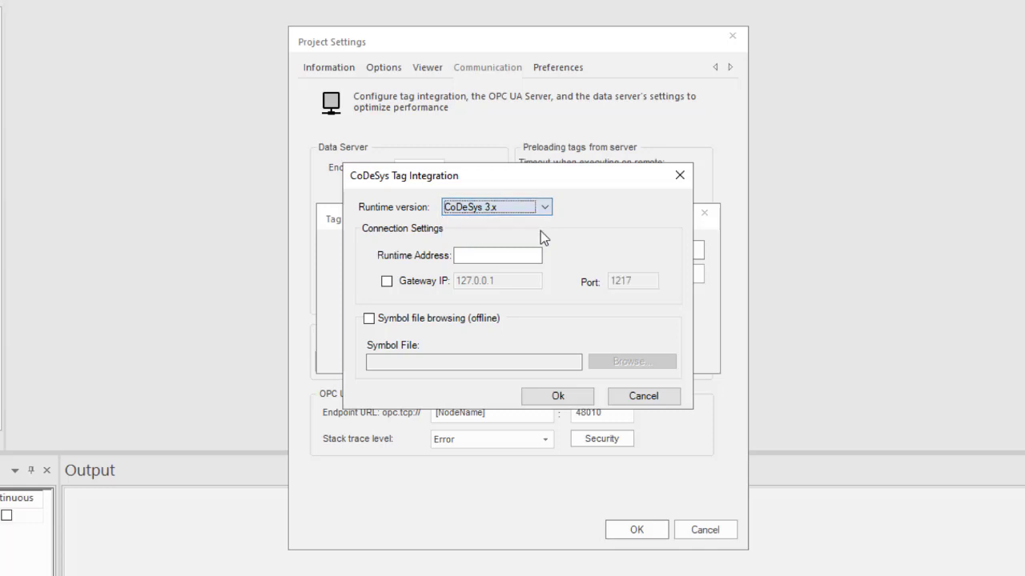
left_click(465, 255)
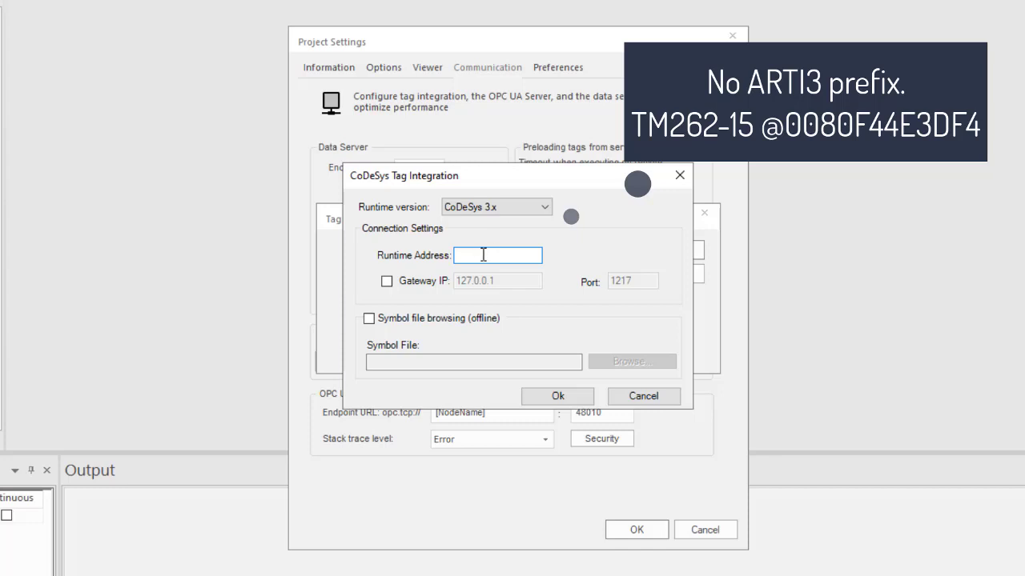
right_click(484, 255)
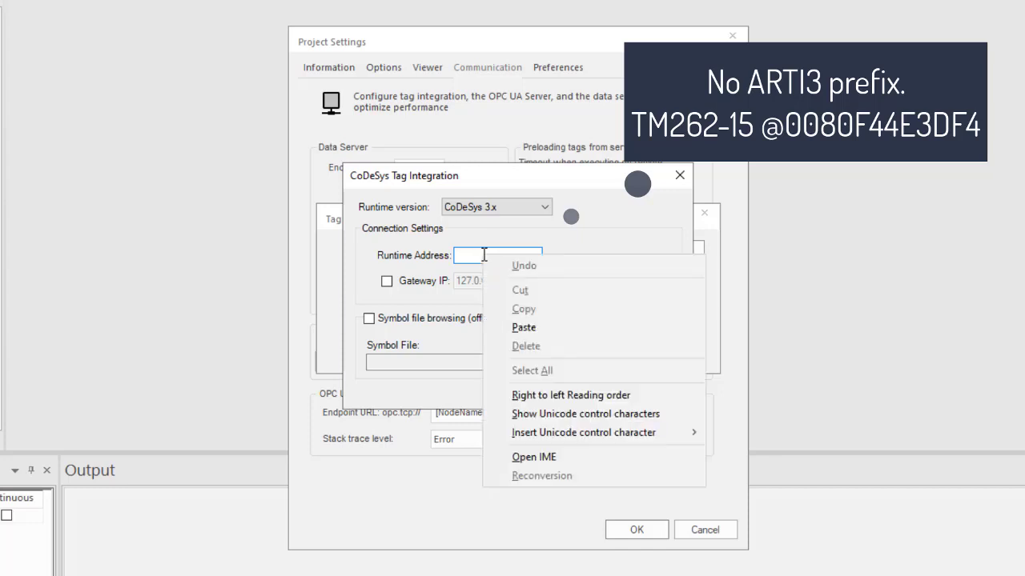
left_click(513, 326)
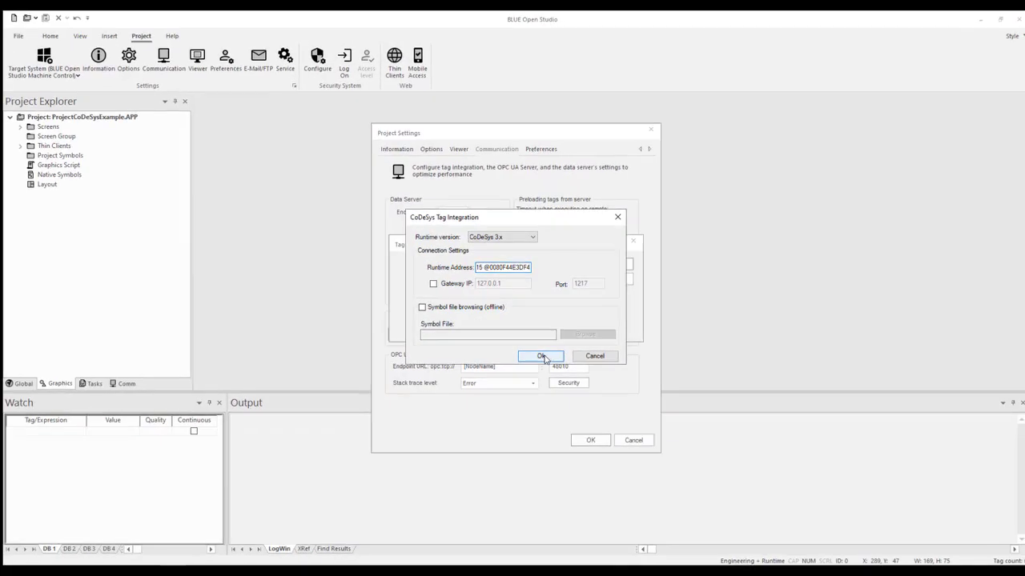
left_click(543, 356)
left_click(592, 440)
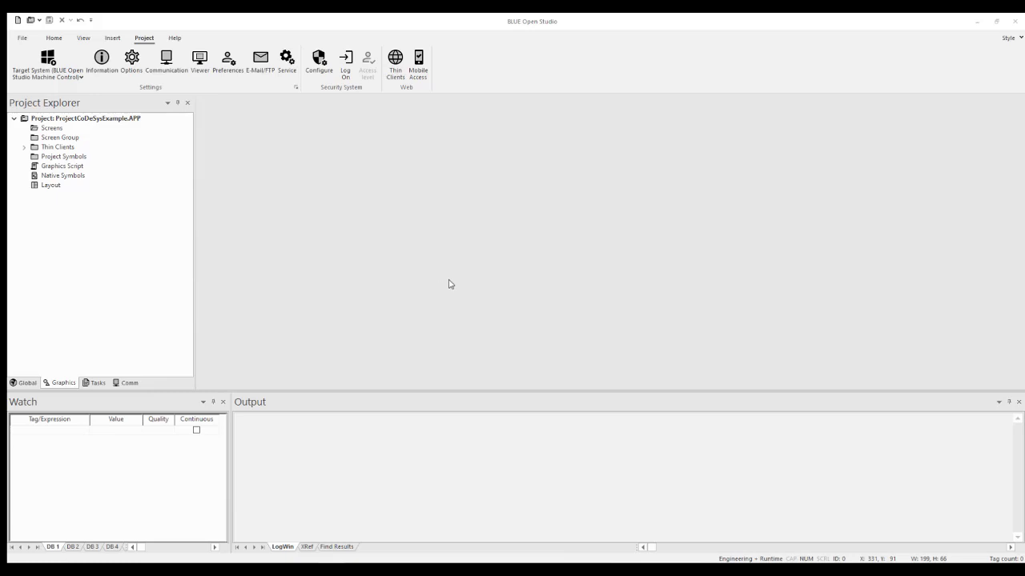
- Insert a new screen with the default attributes and draw a text box about 208 by 56 pixels in its upper area
left_click(53, 129)
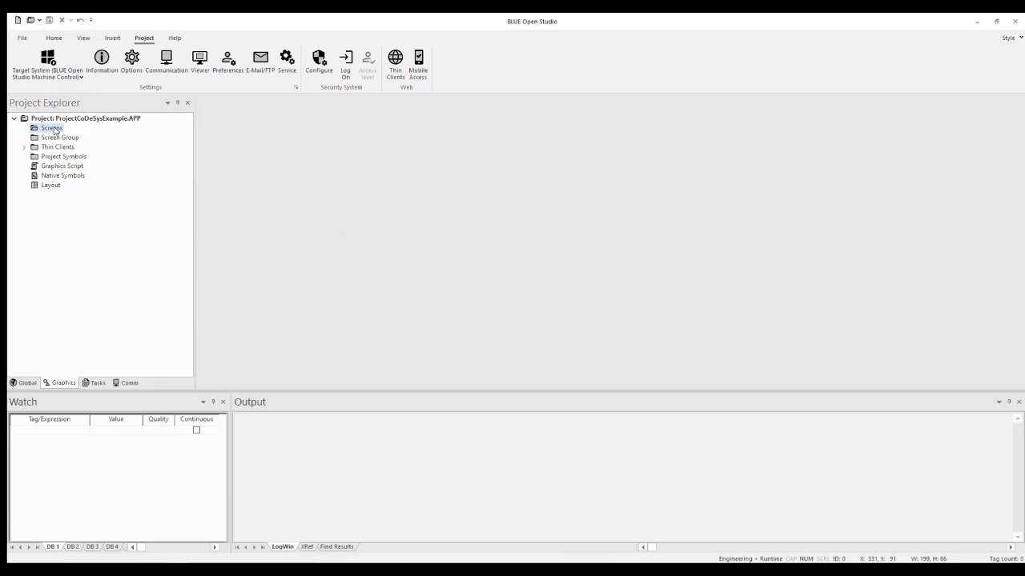
right_click(54, 130)
left_click(84, 134)
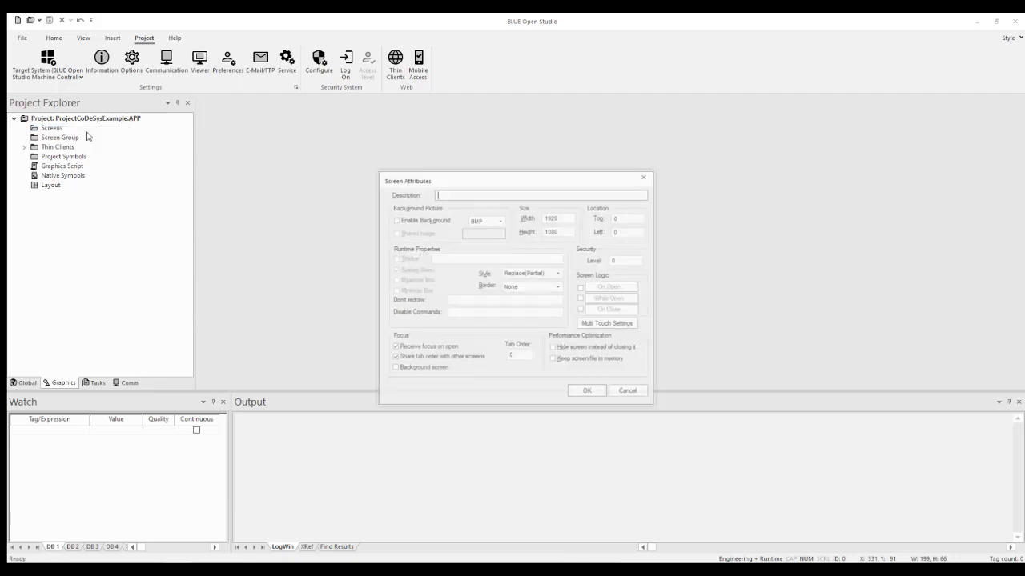
left_click(586, 392)
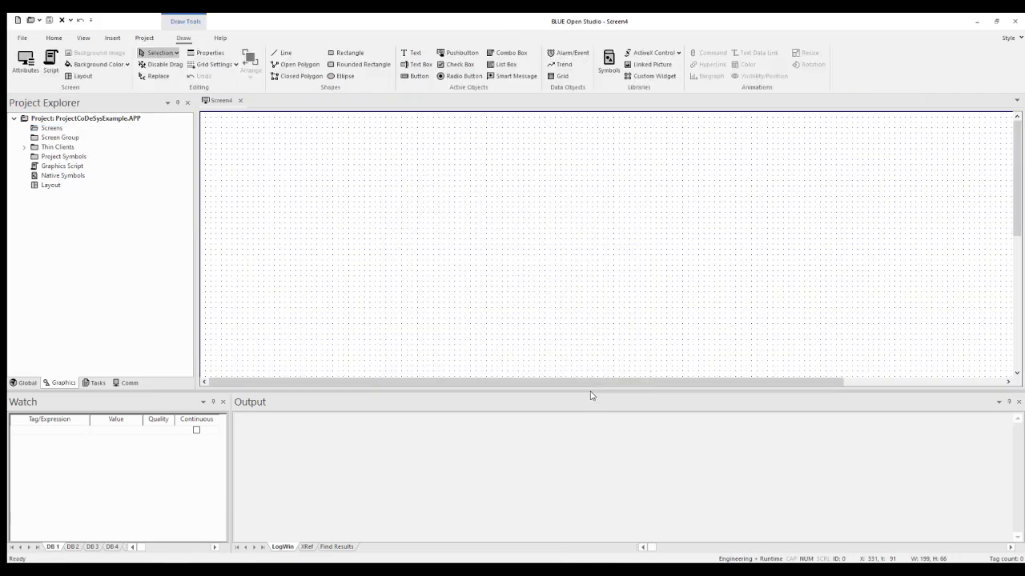
left_click(418, 64)
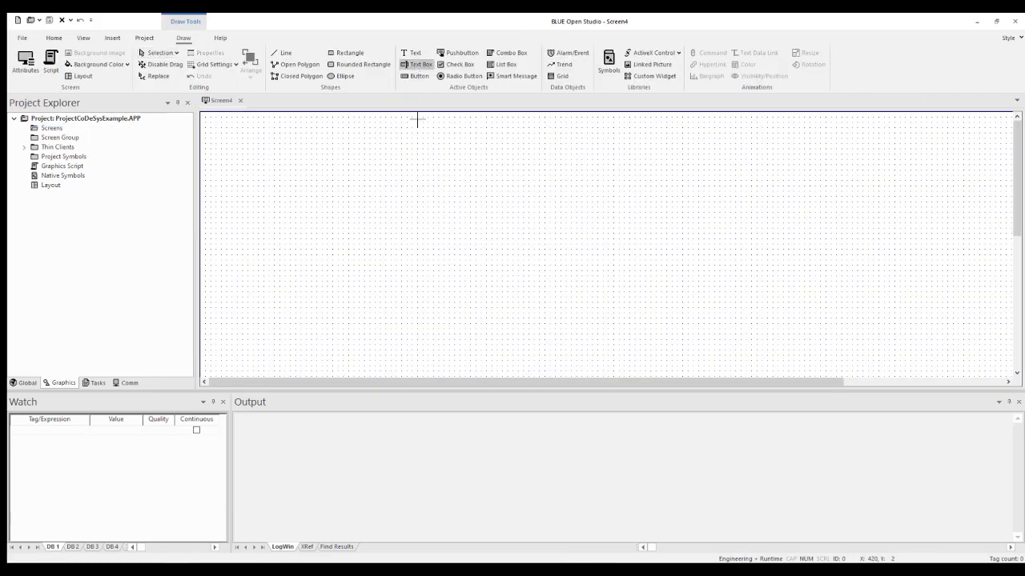
left_click_drag(370, 145, 482, 171)
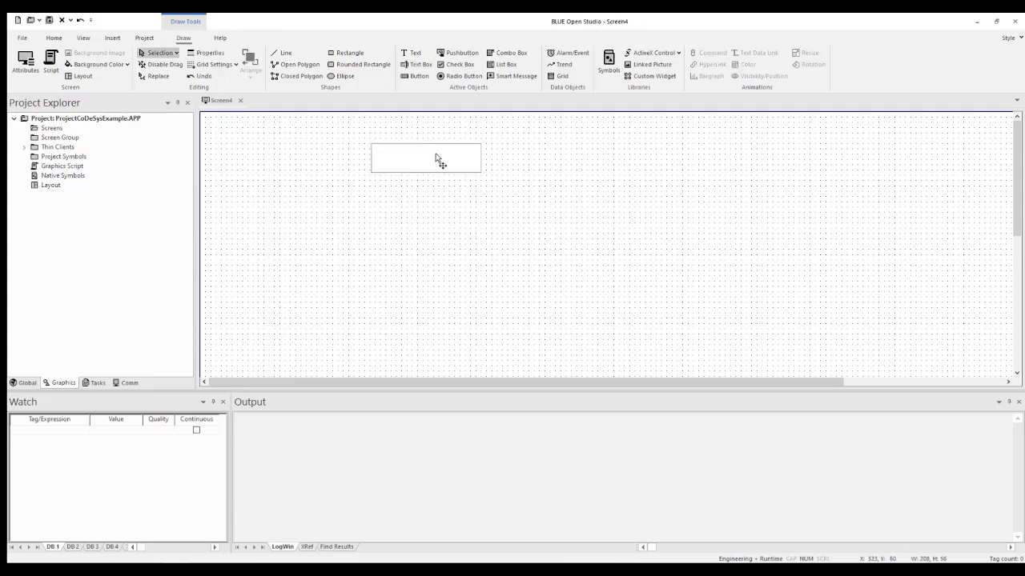
- Refresh the DEV device's tags and link the text box to DEV.Application.POU_Counter.TIMEHIGH
double_click(438, 158)
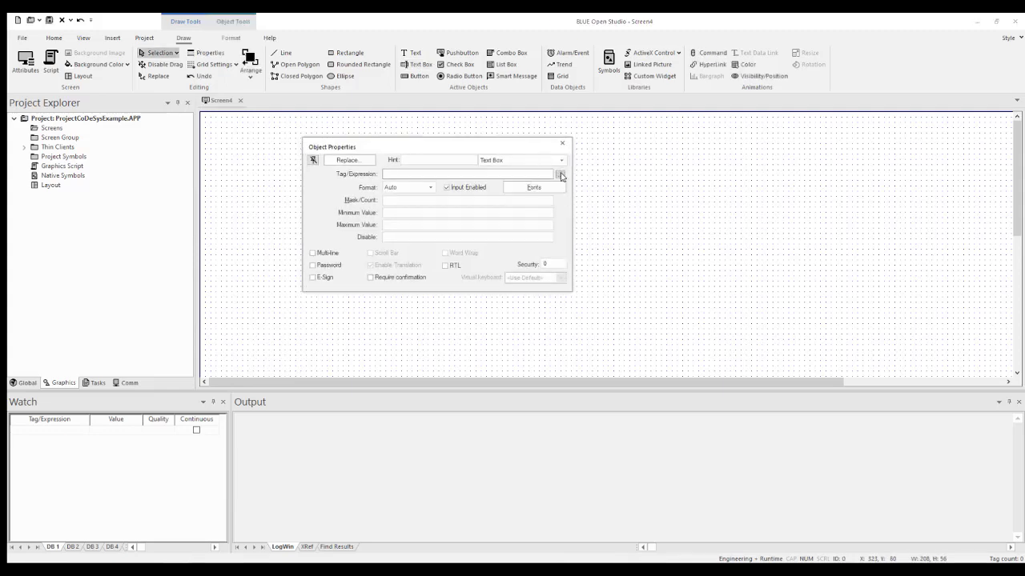
left_click(561, 176)
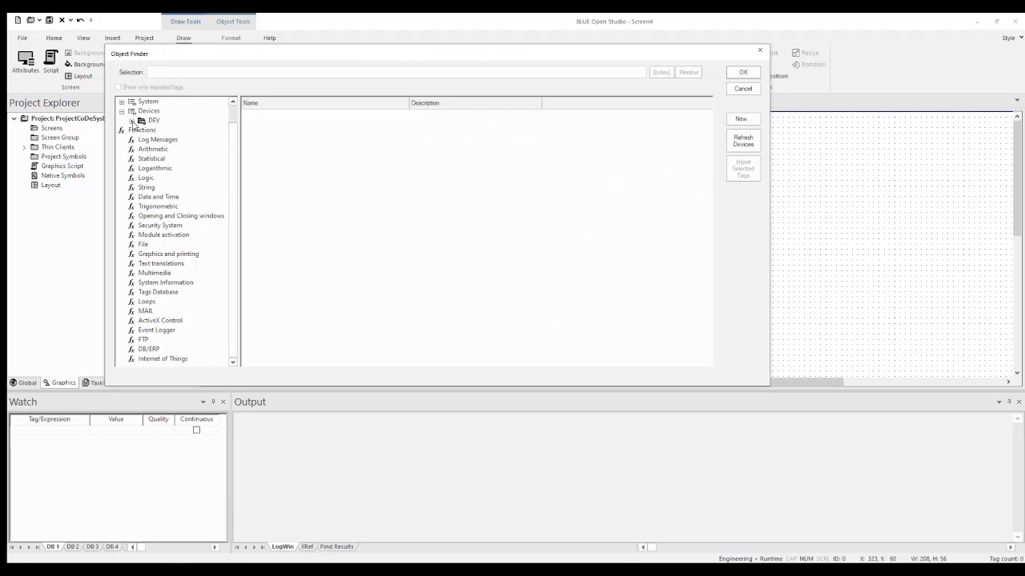
left_click(133, 120)
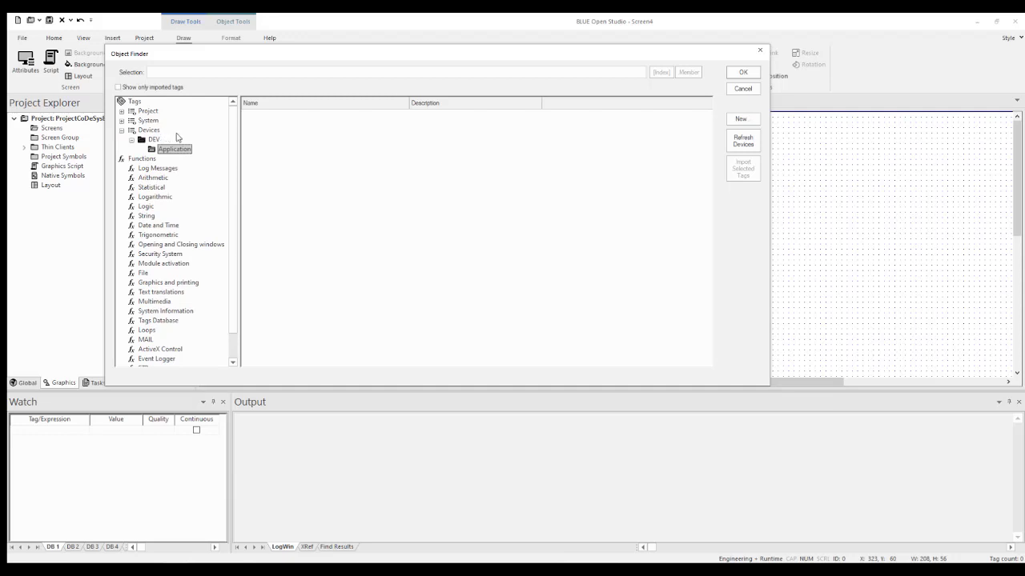
left_click(746, 141)
left_click(142, 150)
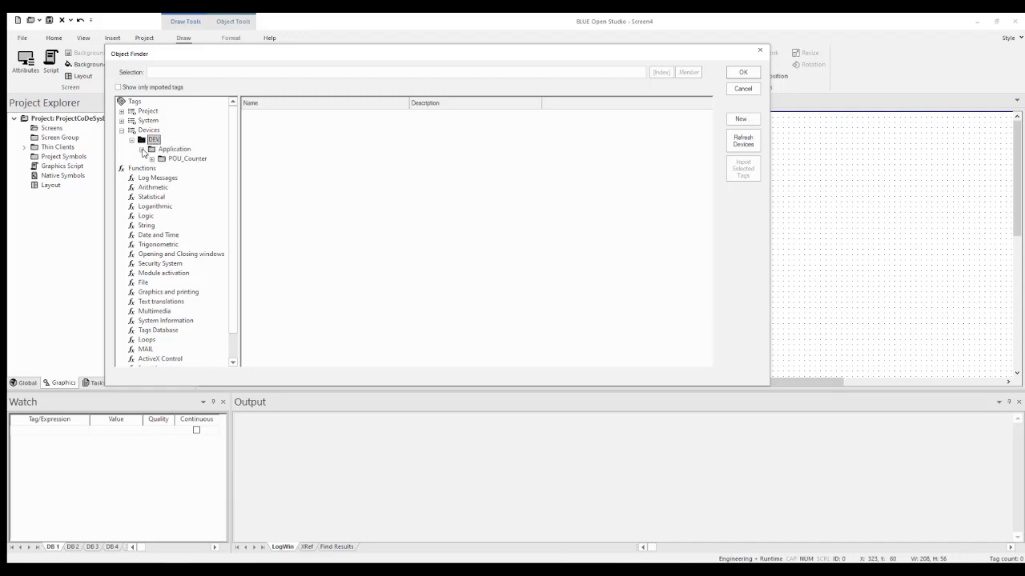
left_click(152, 160)
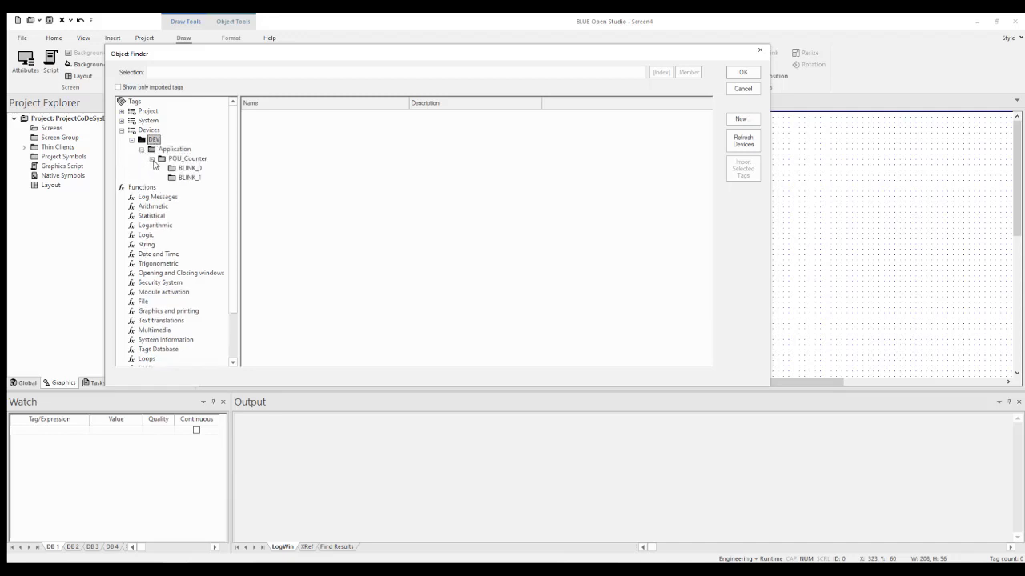
left_click(189, 161)
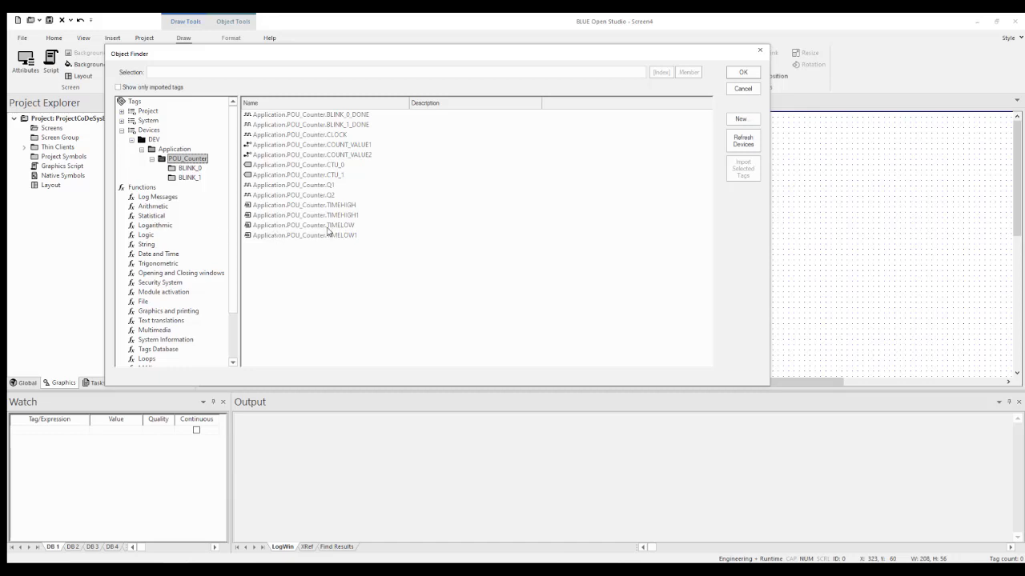
left_click(342, 205)
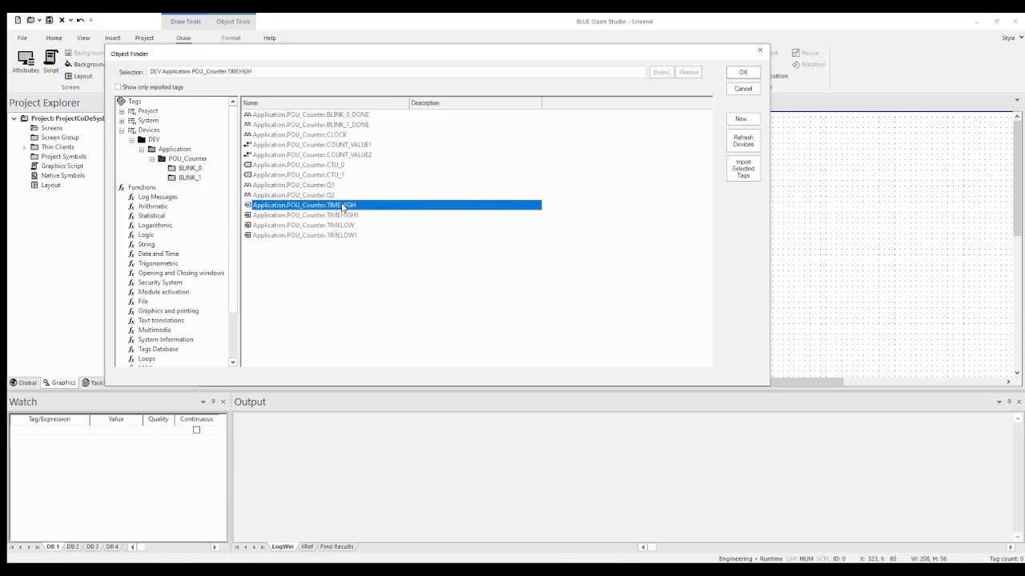
left_click(743, 73)
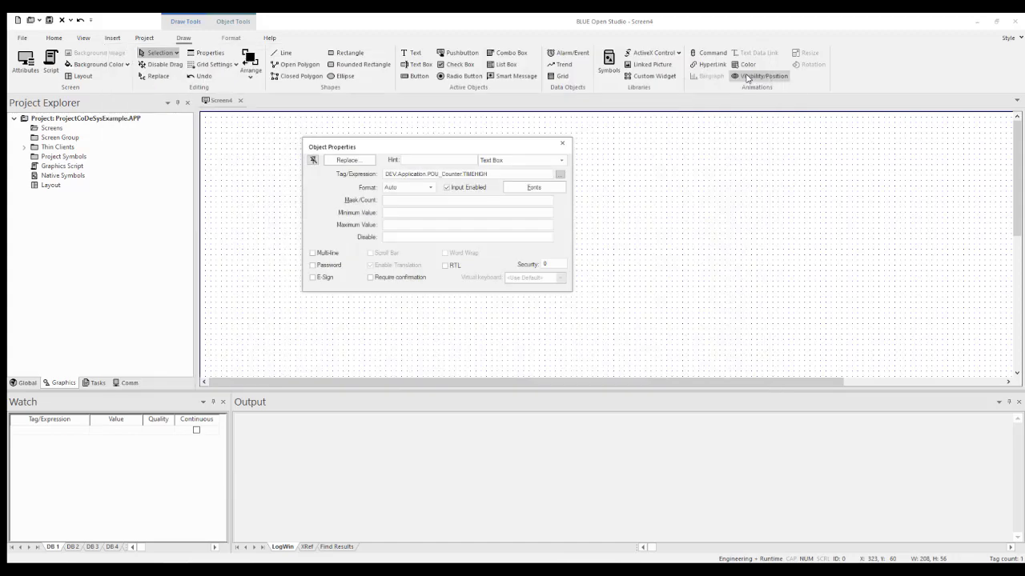
- Duplicate the text box directly below the first and link the copy to DEV.Application.POU_Counter.TIMELOW
left_click_drag(526, 145, 866, 157)
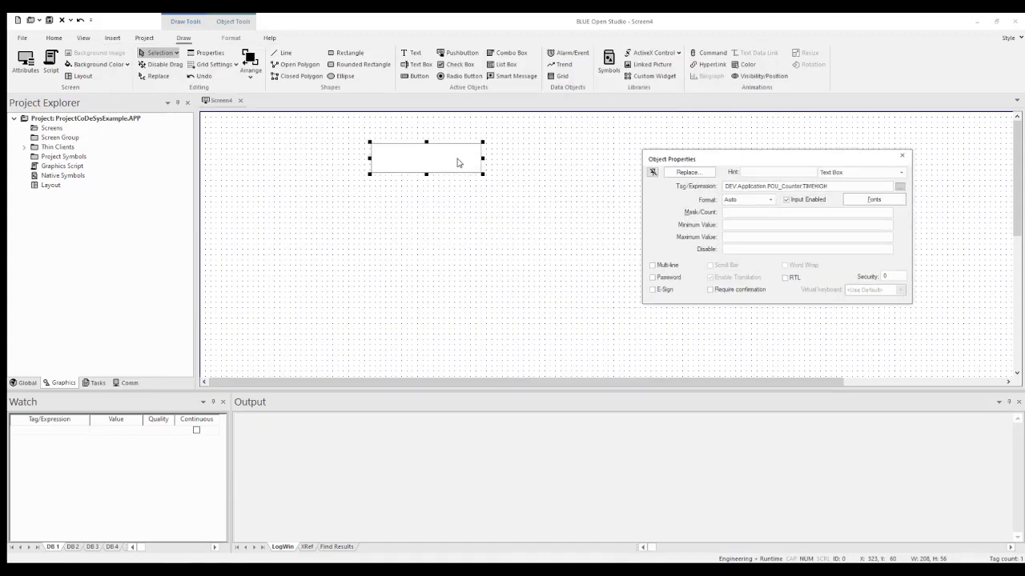
left_click_drag(457, 162, 458, 209)
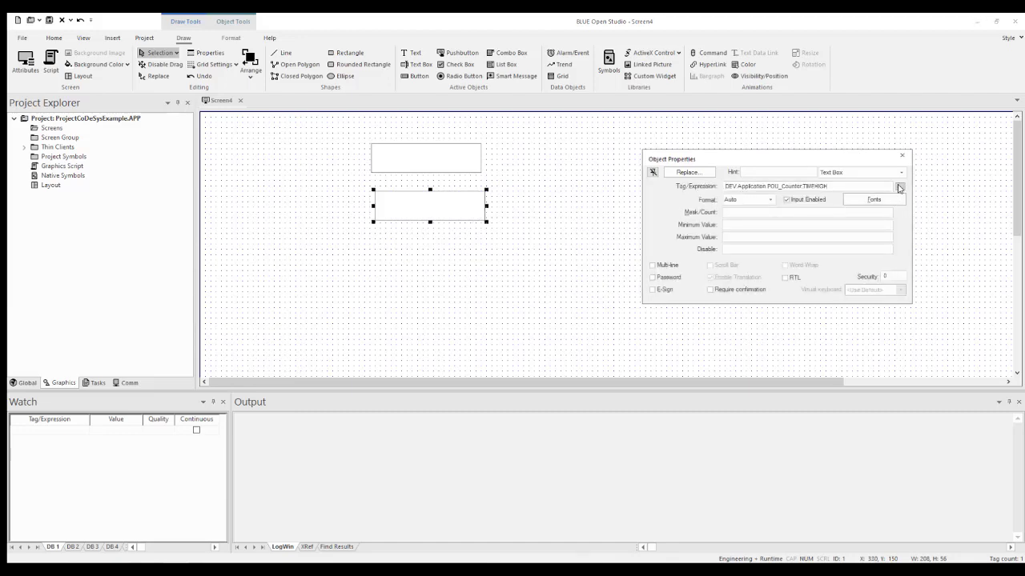
left_click(899, 190)
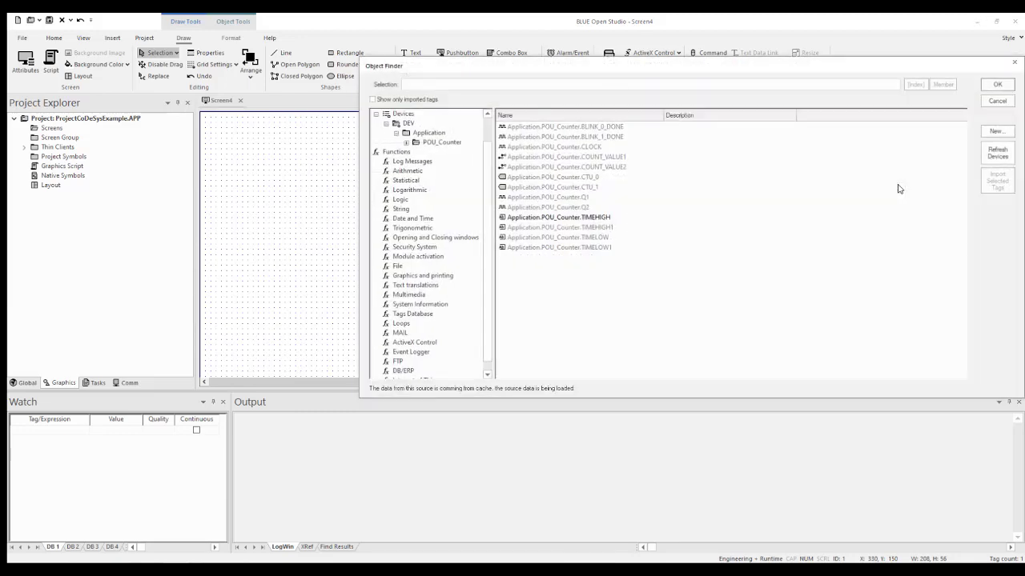
left_click(598, 238)
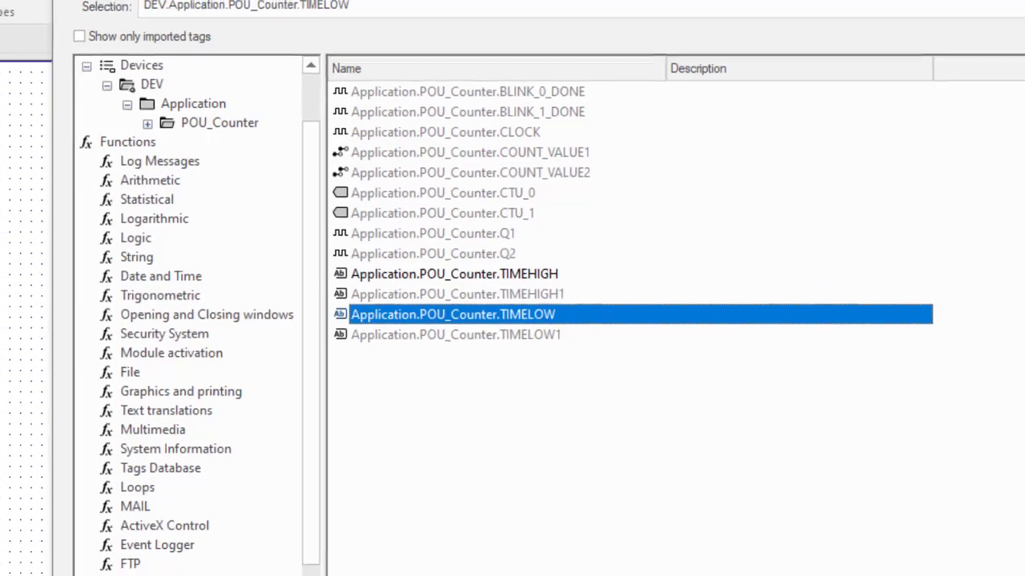
key("Return")
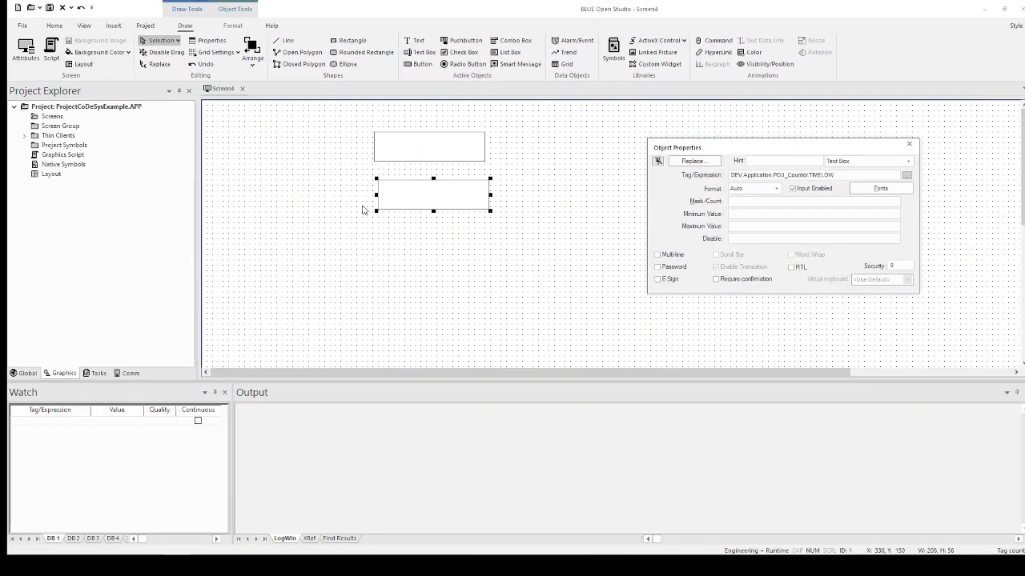
- Place the PL_Blue_01 pilot light from the PilotLights system symbols on the screen, beside the two text boxes
double_click(43, 165)
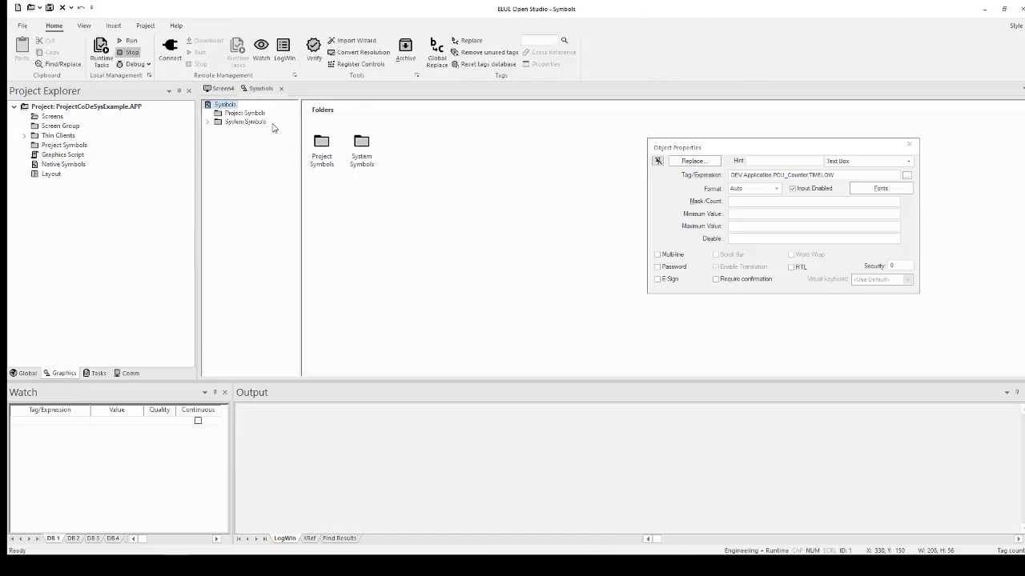
left_click(207, 121)
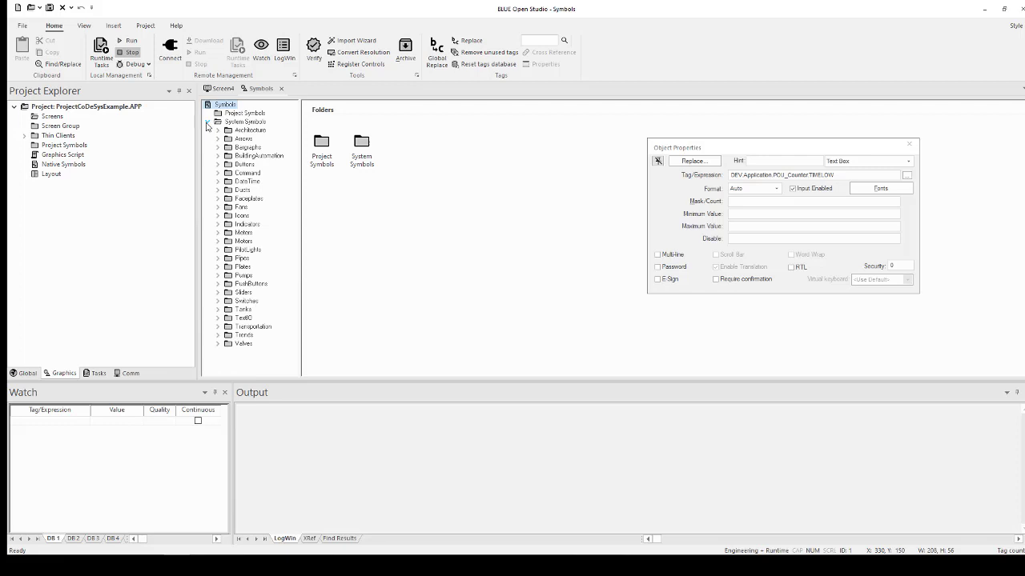
left_click(245, 224)
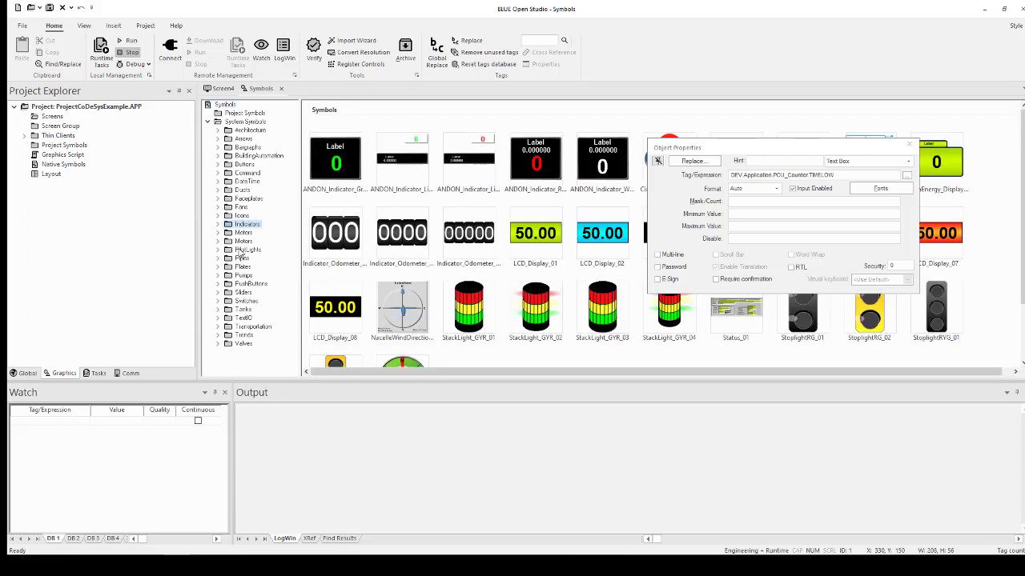
left_click(244, 250)
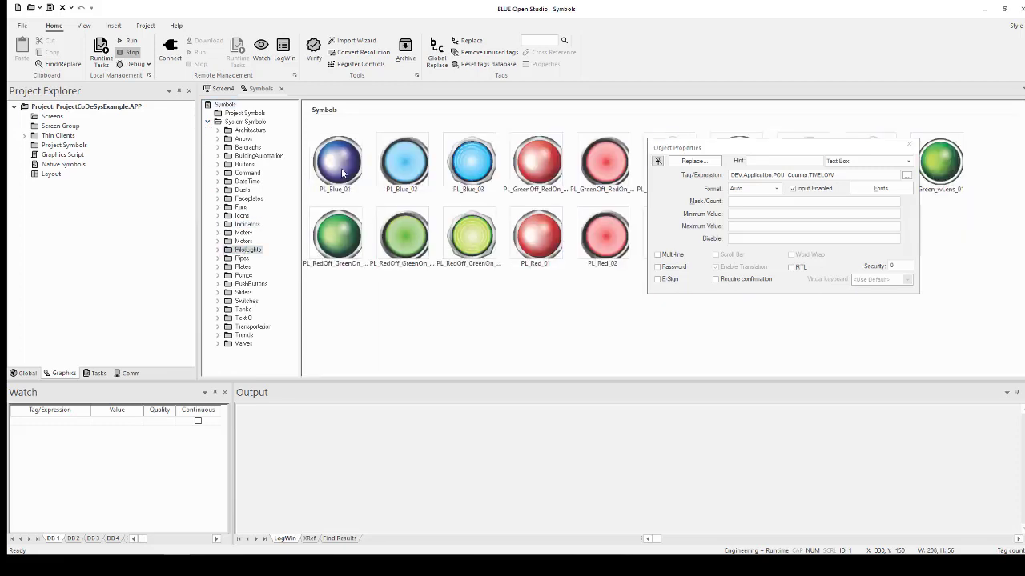
left_click(223, 89)
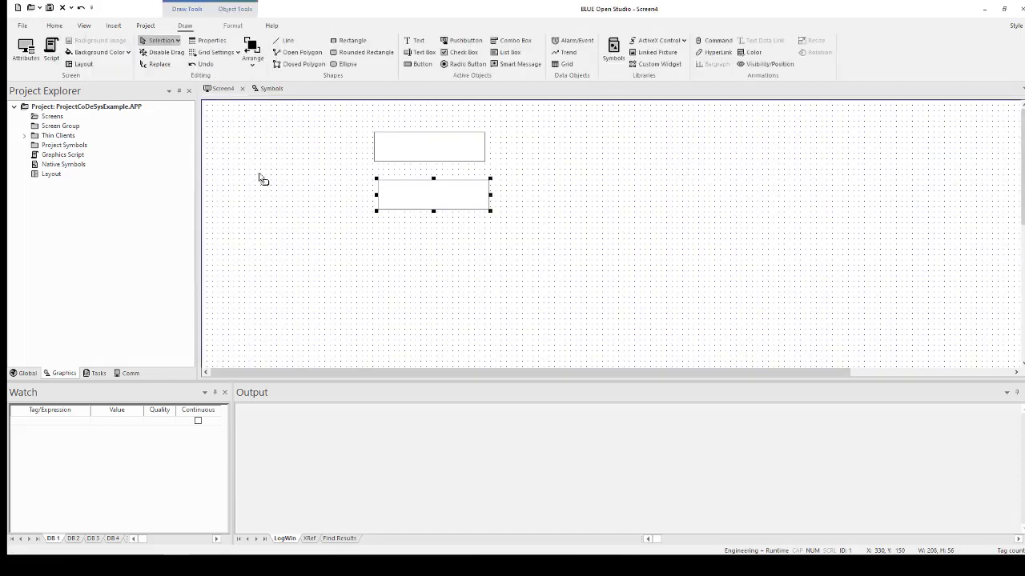
left_click(258, 173)
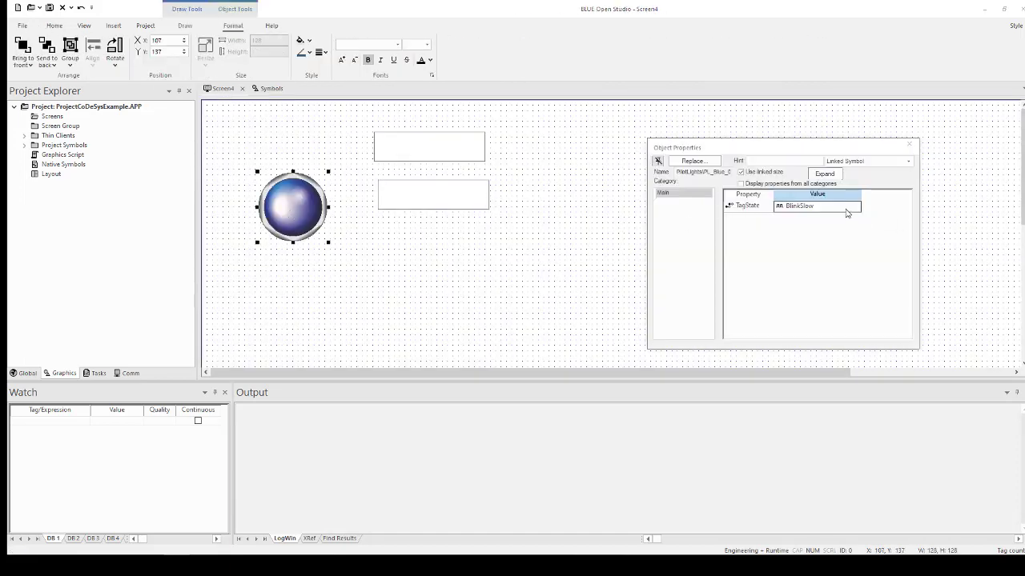
- Set the pilot light's TagState to DEV.Application.POU_Counter.BLINK_0_DONE and close its properties
left_click(846, 208)
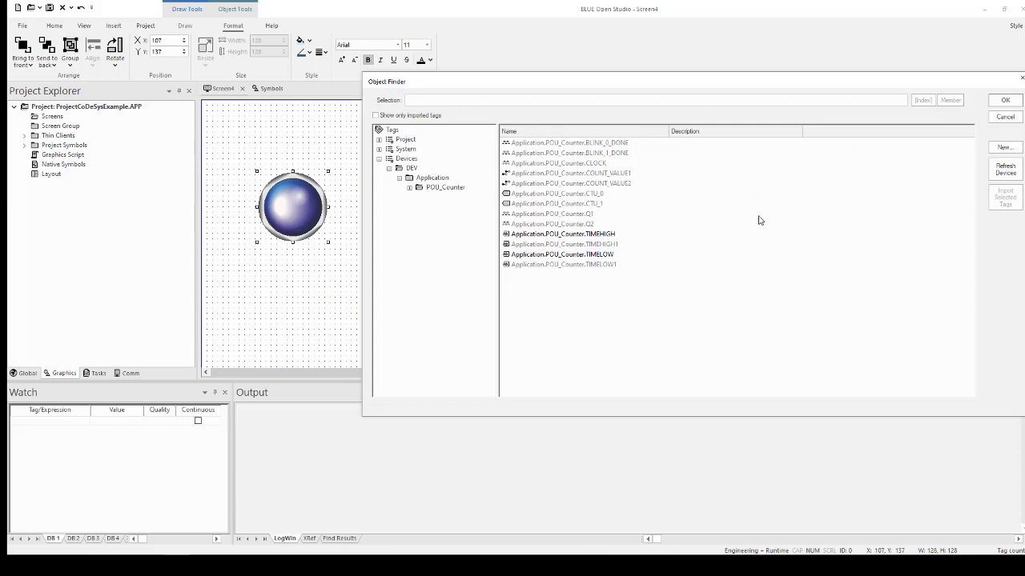
left_click(609, 144)
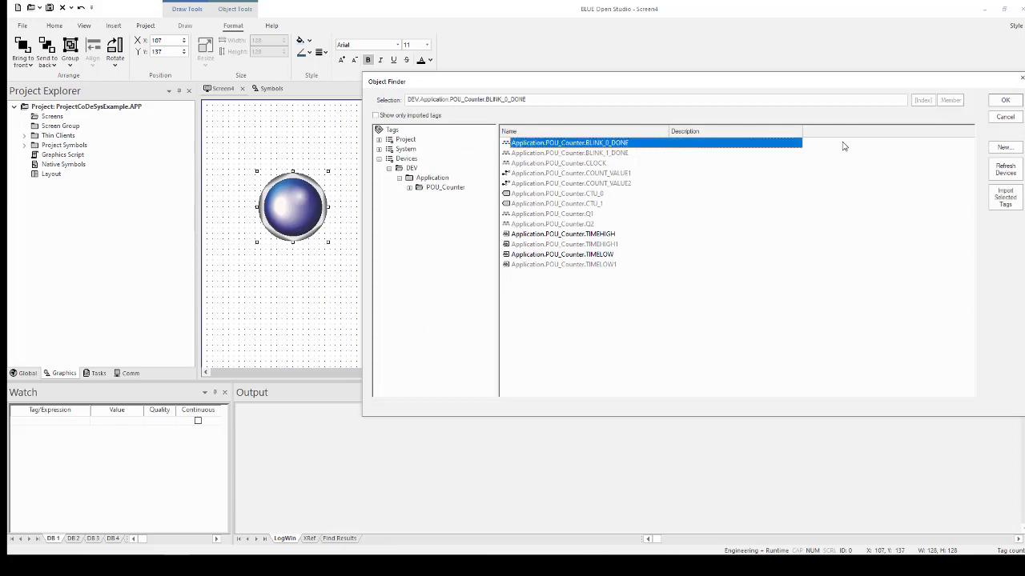
left_click(1005, 101)
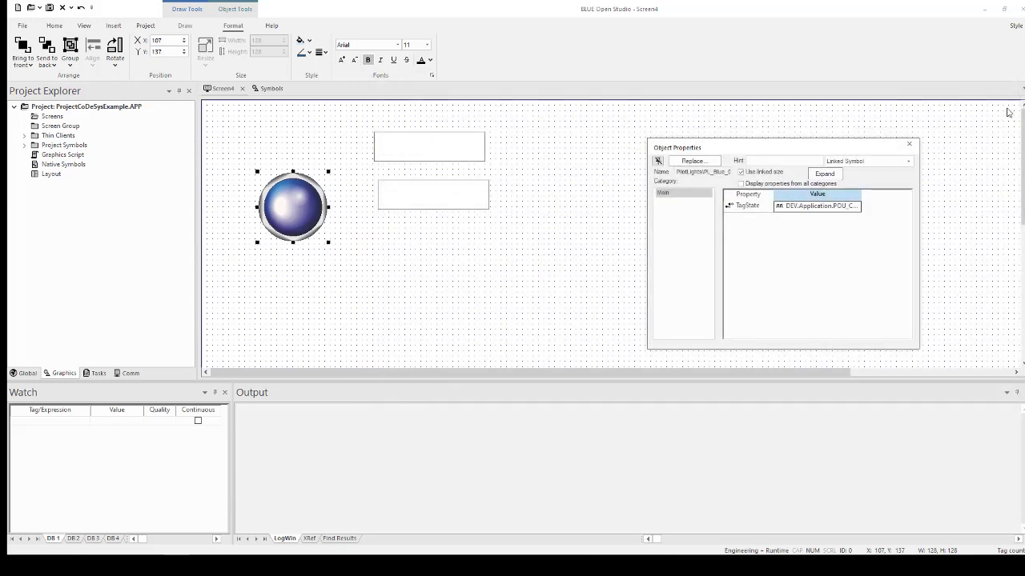
left_click(913, 145)
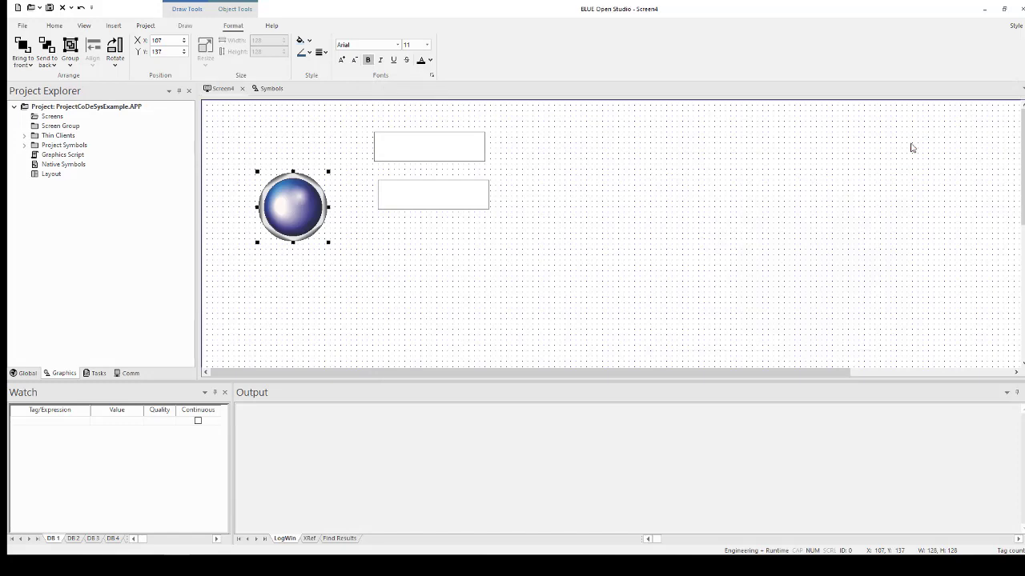
- Save the new screen as Screen4 and close it together with the symbol library
left_click(243, 89)
left_click(474, 309)
left_click(429, 446)
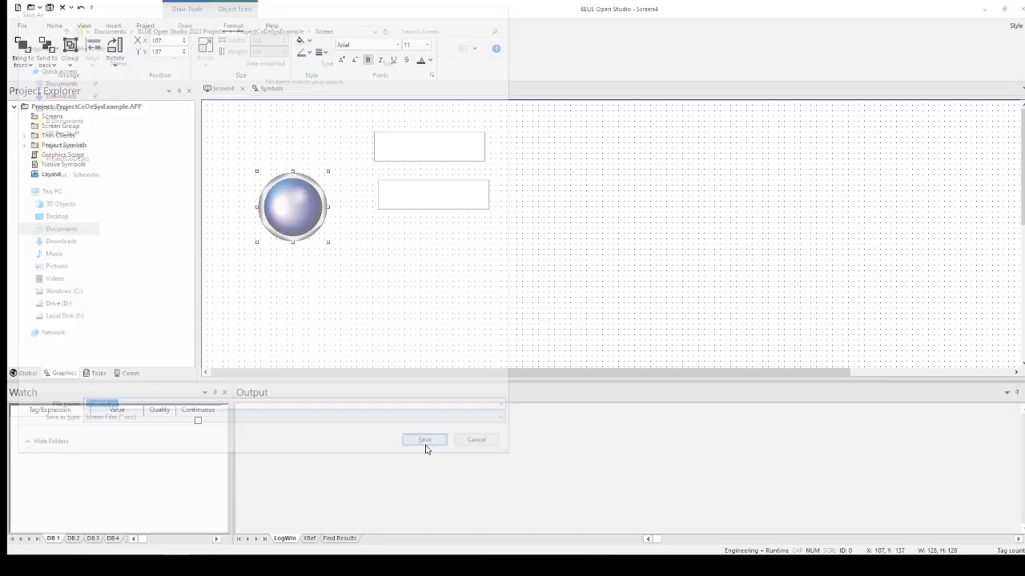
left_click(244, 90)
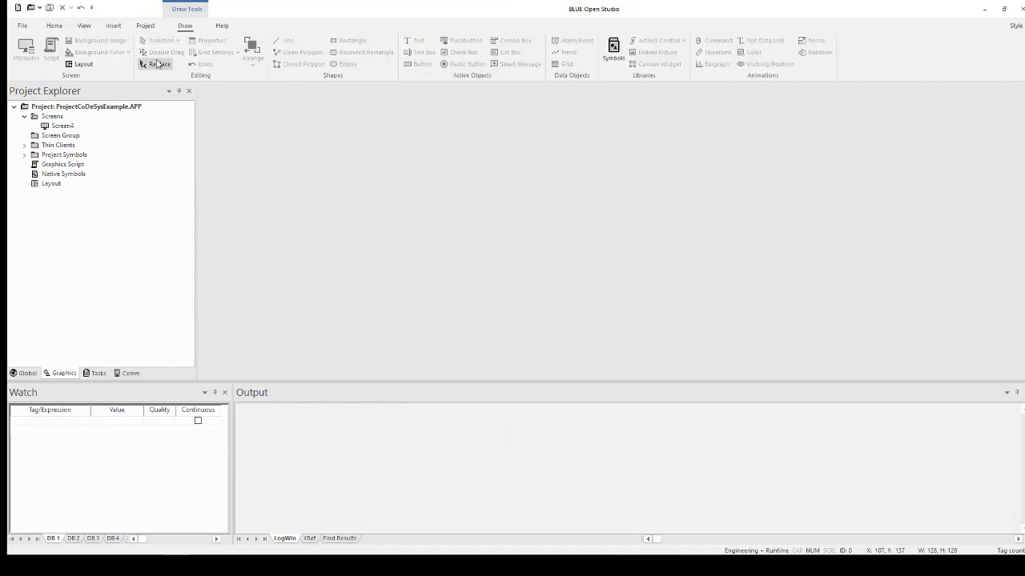
- Run the project locally and move the runtime viewer window into full view
left_click(144, 25)
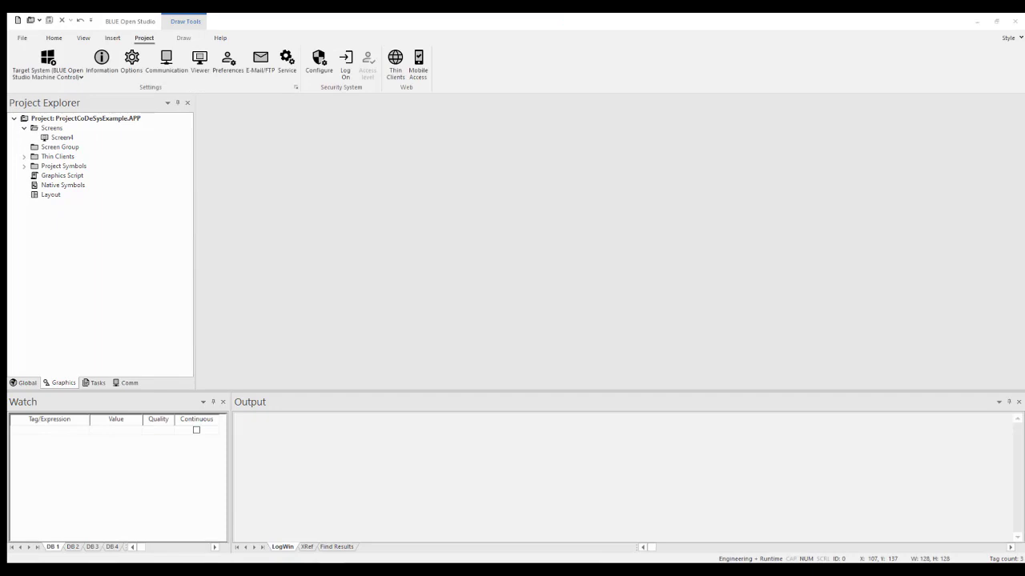
left_click(53, 38)
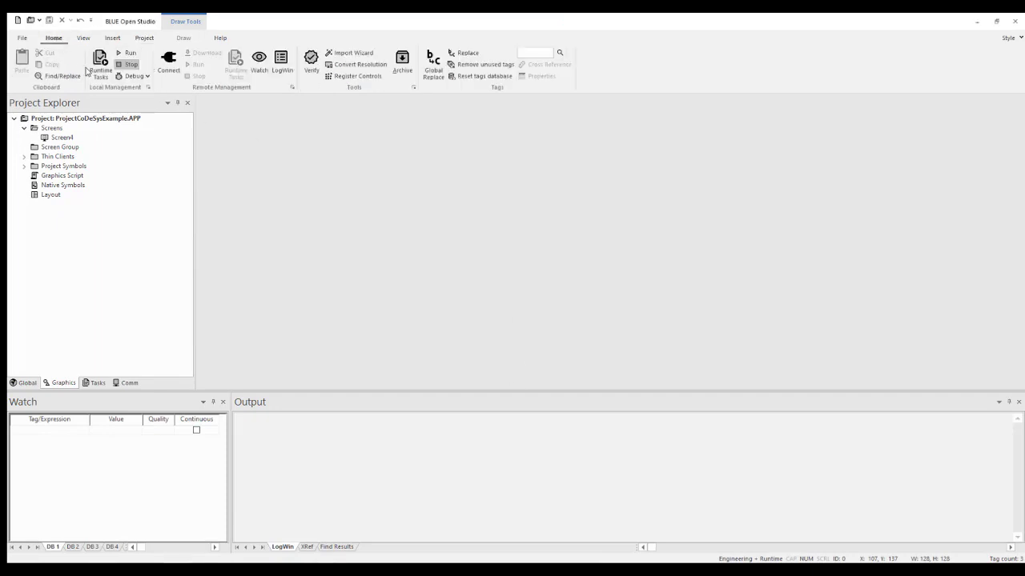
left_click(126, 54)
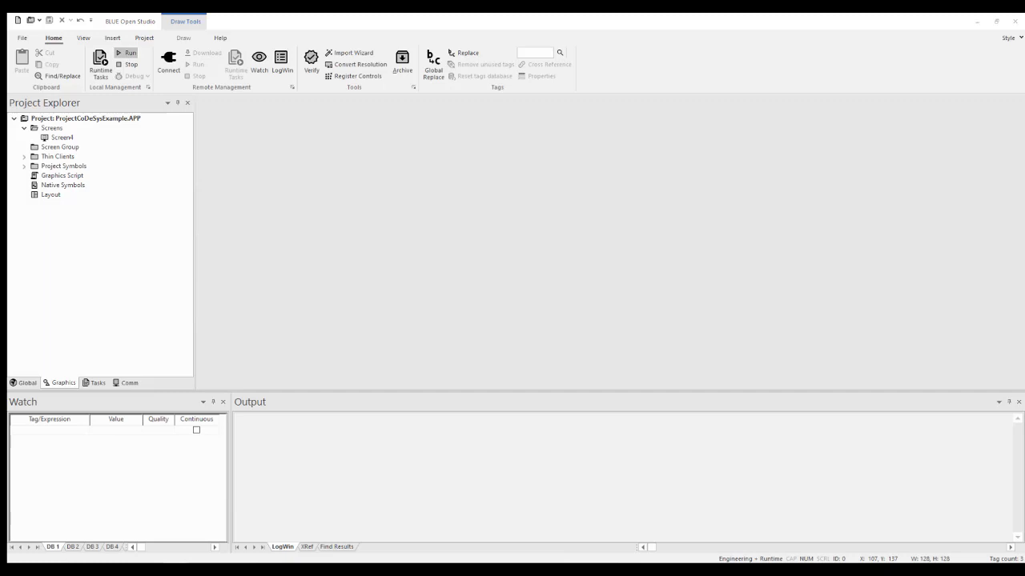
left_click_drag(561, 392, 547, 97)
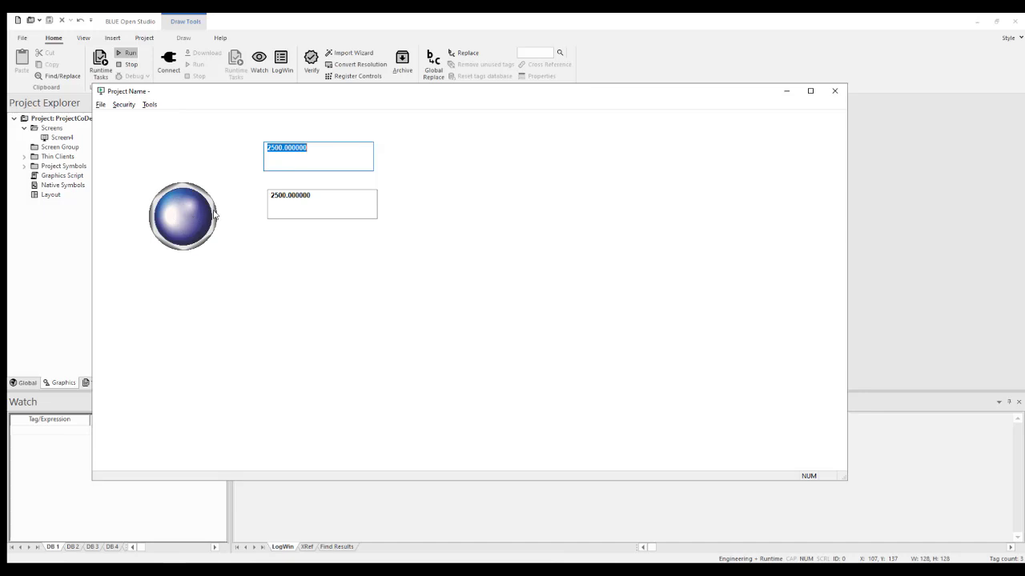
- Set both the upper and the lower text box on the running screen to 1000
left_click(302, 149)
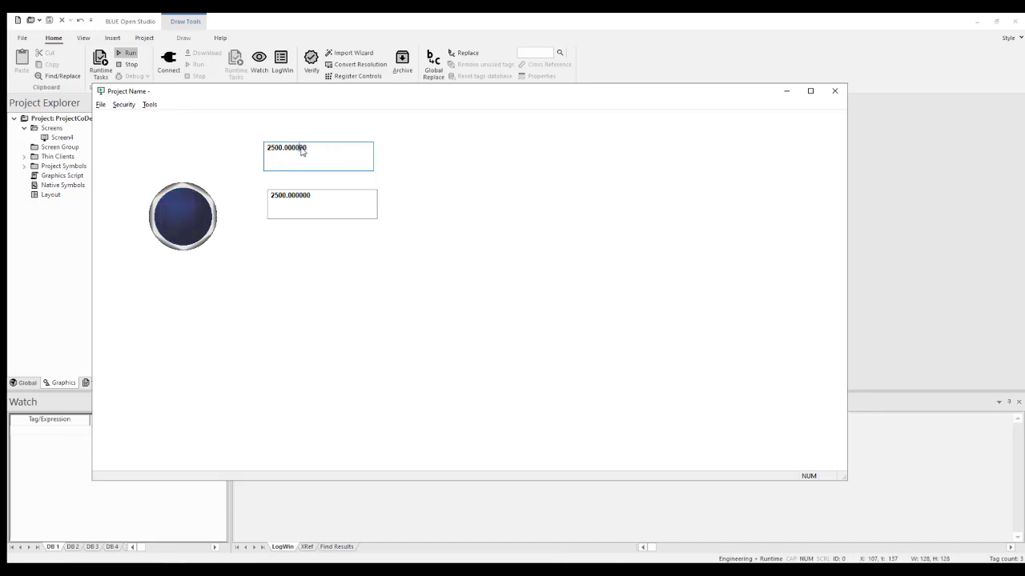
double_click(307, 151)
type("1000")
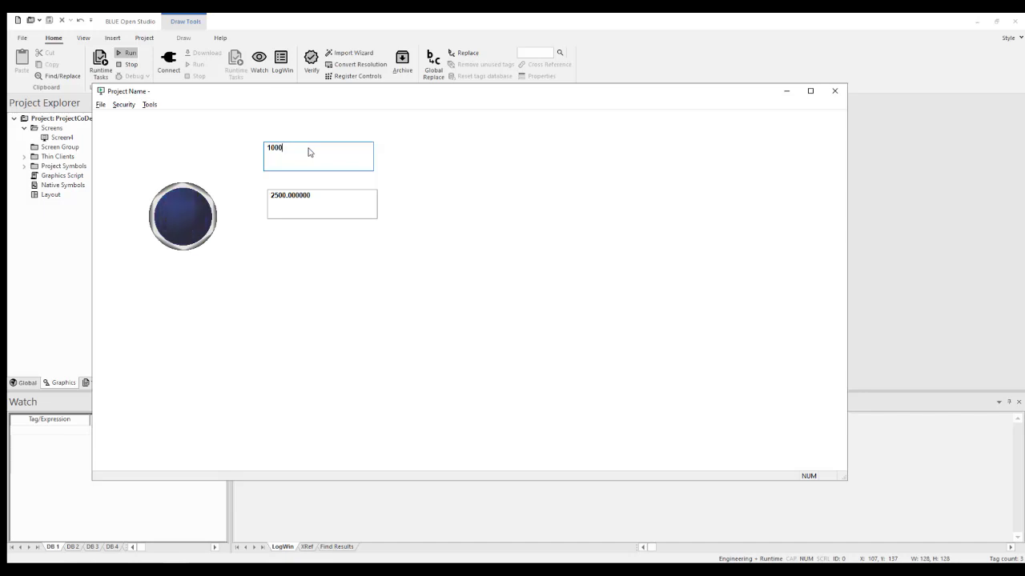
key("Return")
left_click(288, 204)
double_click(286, 202)
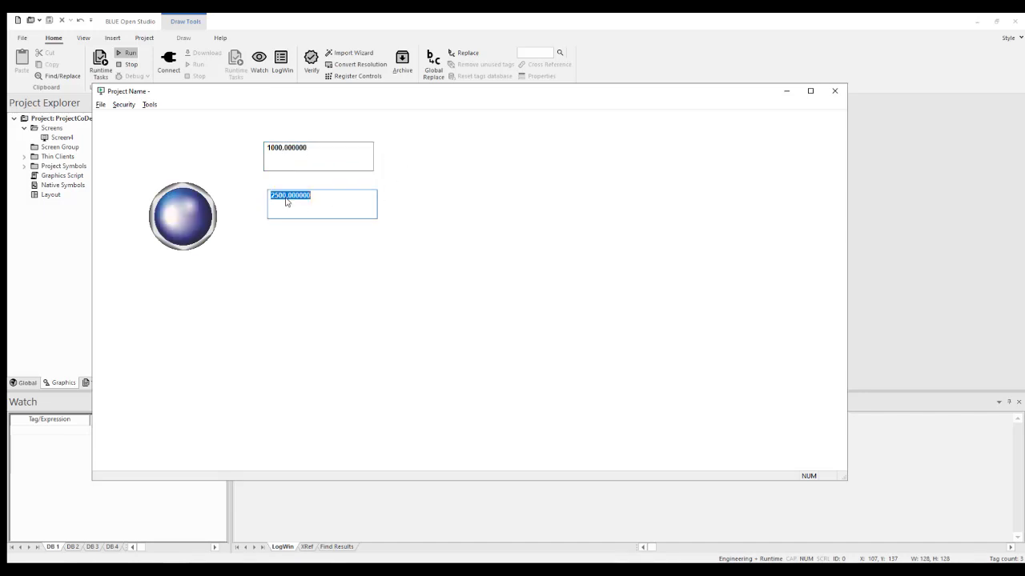
type("1000")
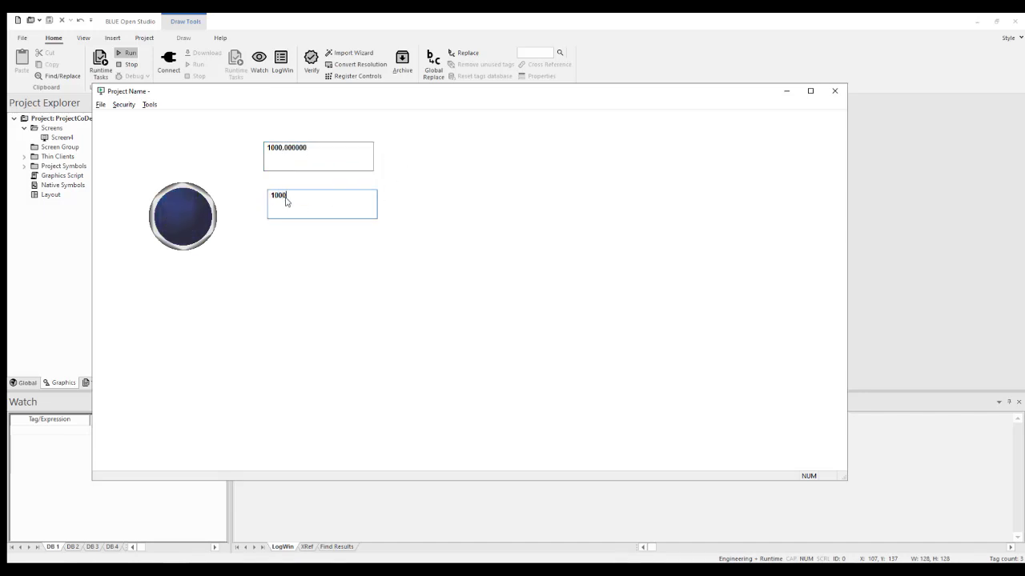
key("Return")
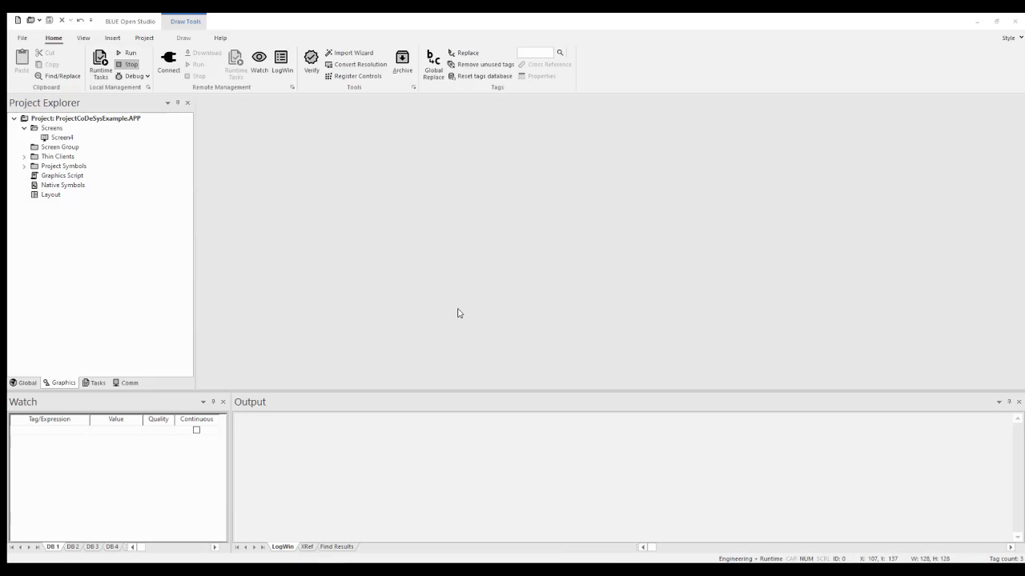
- Open the communication driver selection for the project's Drivers folder and confirm CoSys as the selected driver
left_click(129, 384)
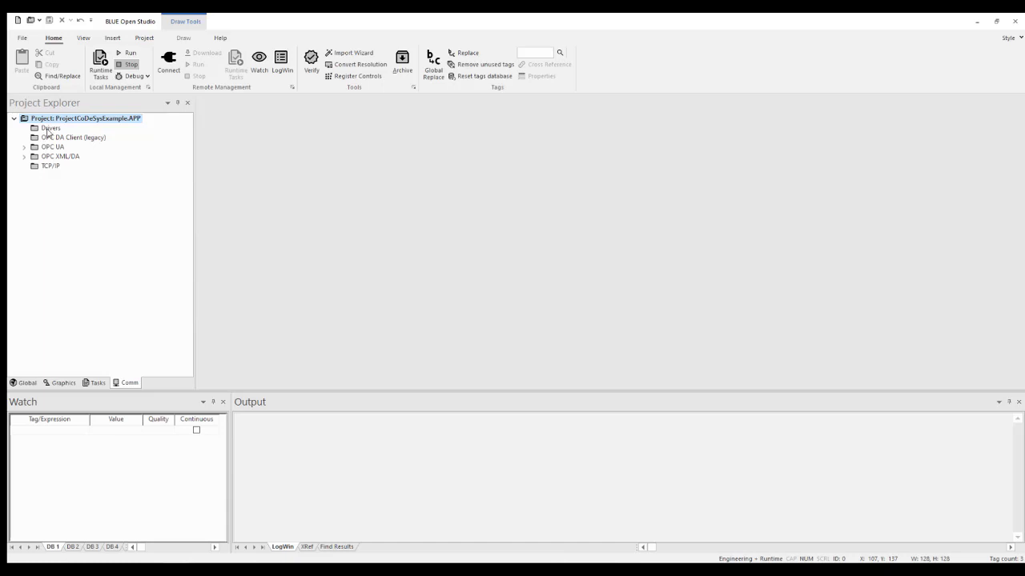
left_click(48, 130)
right_click(47, 132)
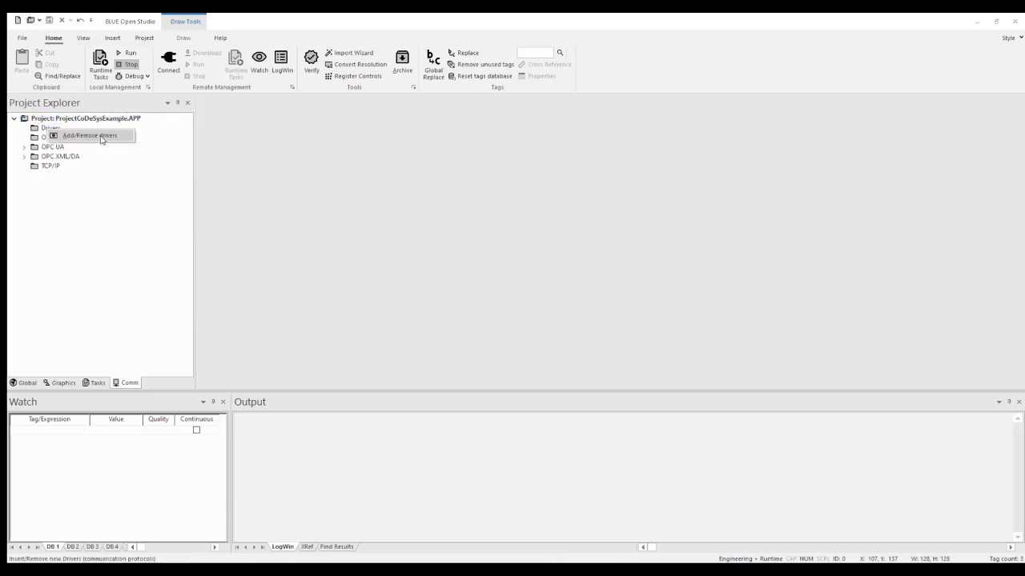
left_click(100, 140)
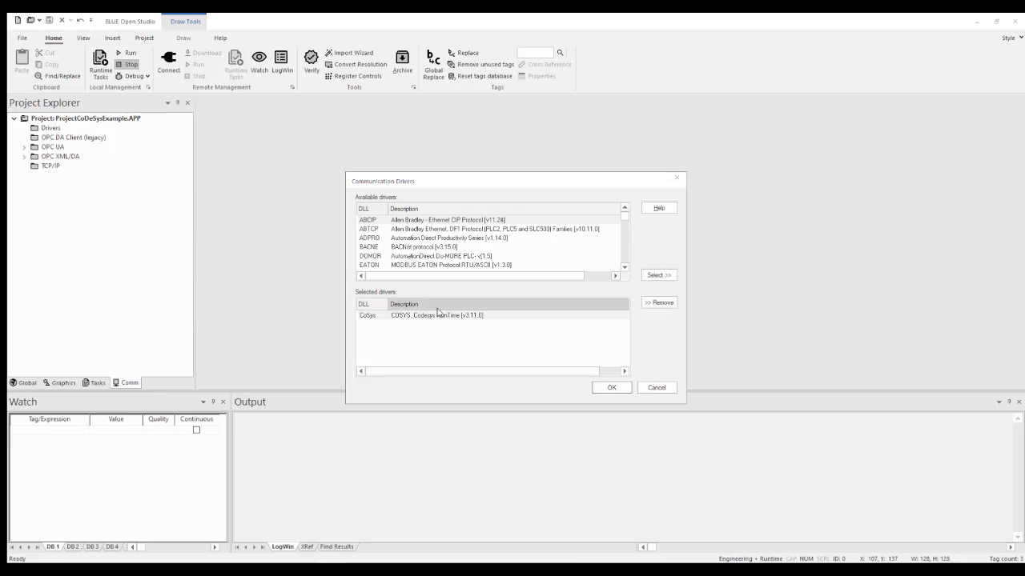
left_click(435, 318)
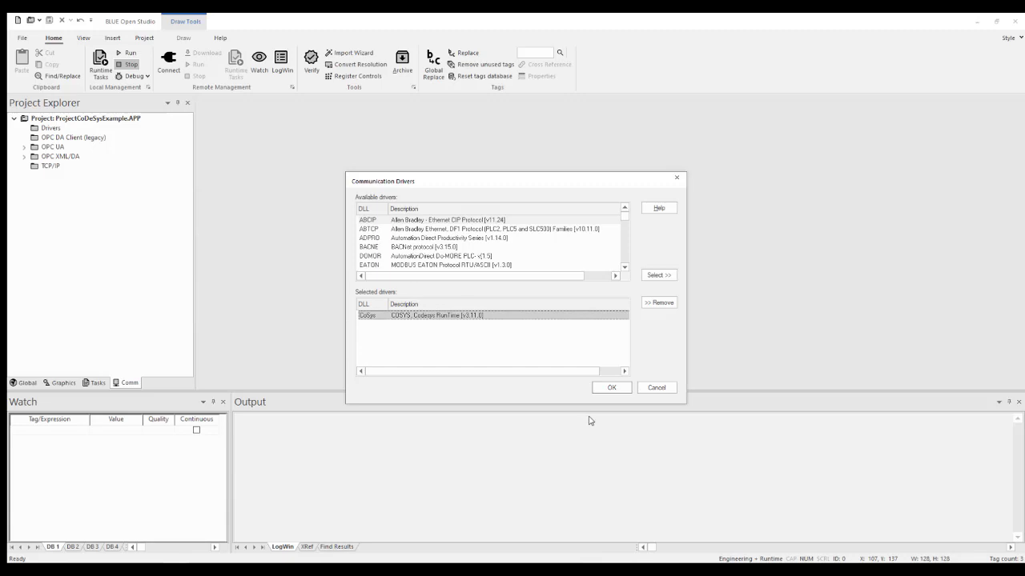
left_click(618, 392)
left_click(613, 389)
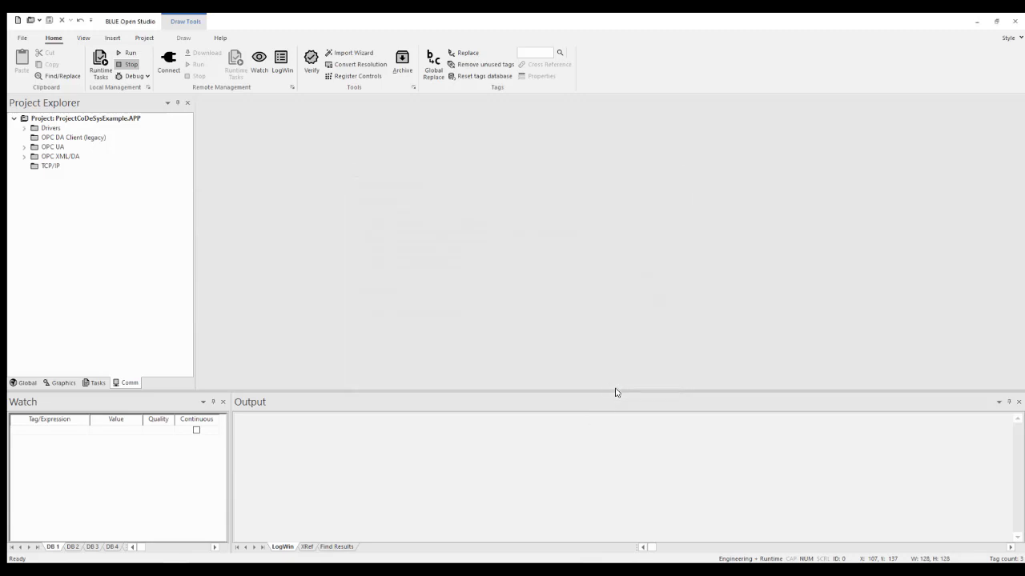
- Expand the CoSys driver and view its MAIN DRIVER SHEET, closing the sheet again
left_click(25, 129)
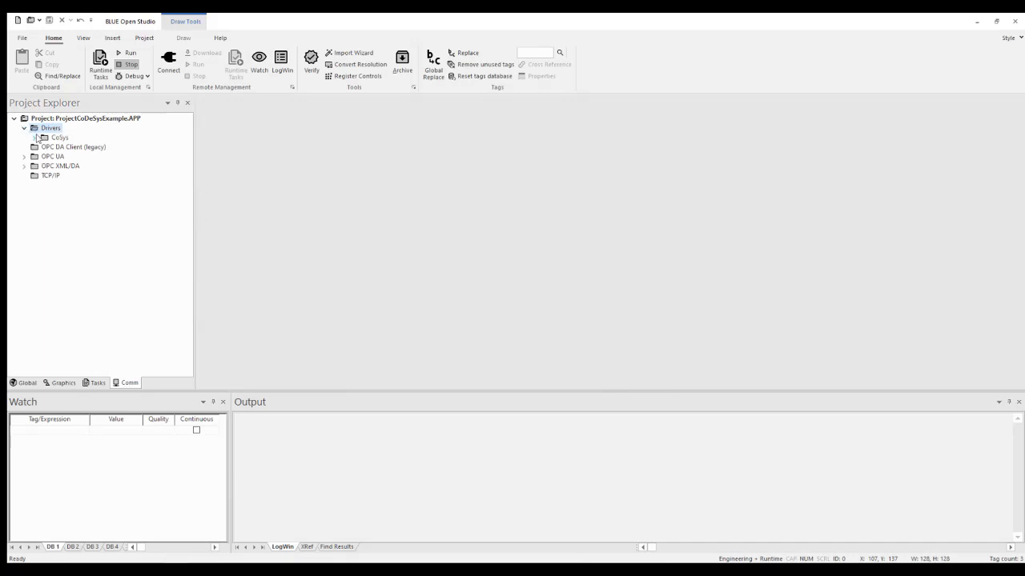
left_click(34, 137)
double_click(100, 149)
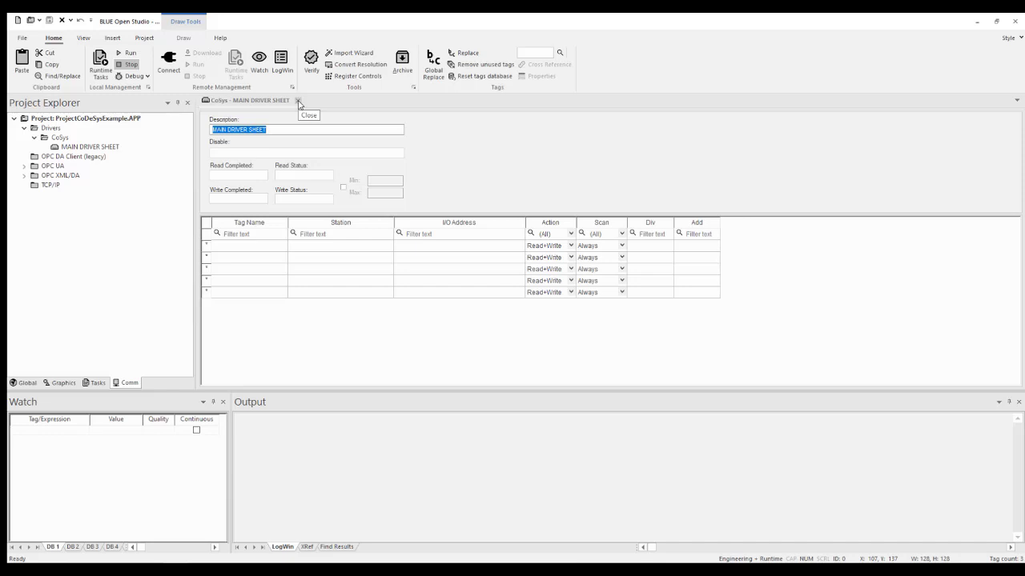
left_click(298, 102)
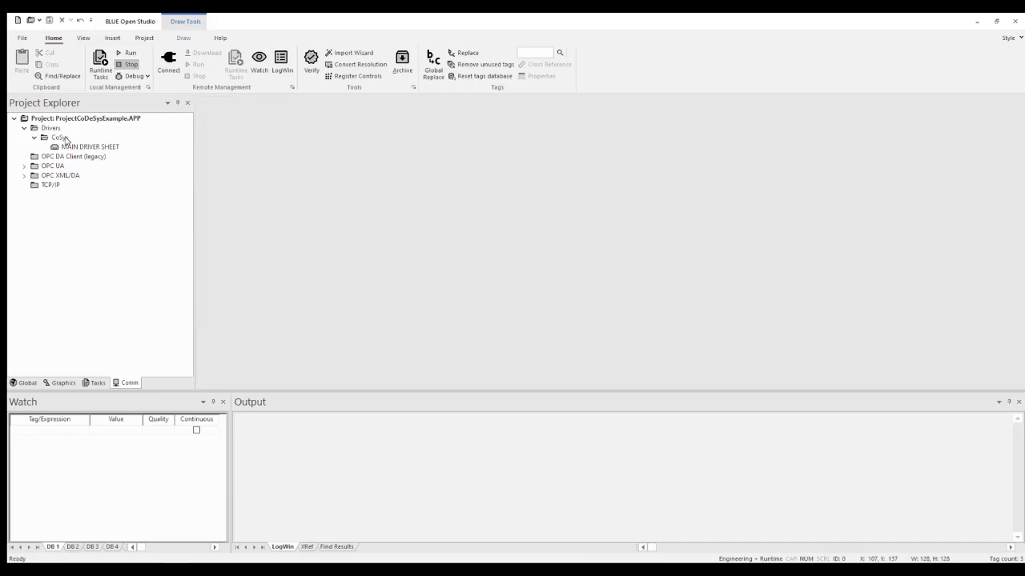
- Open the authentication table in the CoSys driver settings and select its first Station cell
left_click(60, 138)
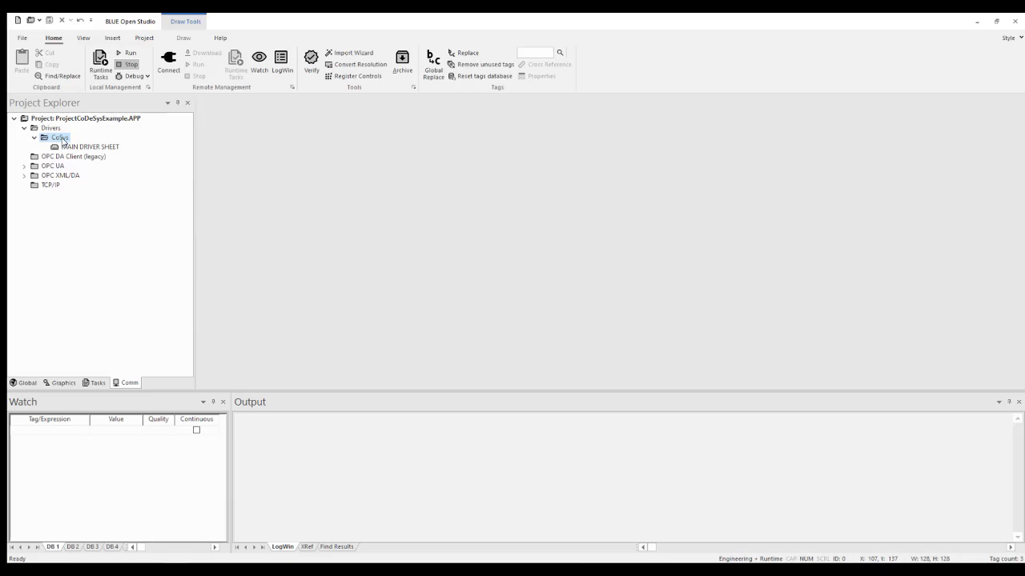
right_click(63, 140)
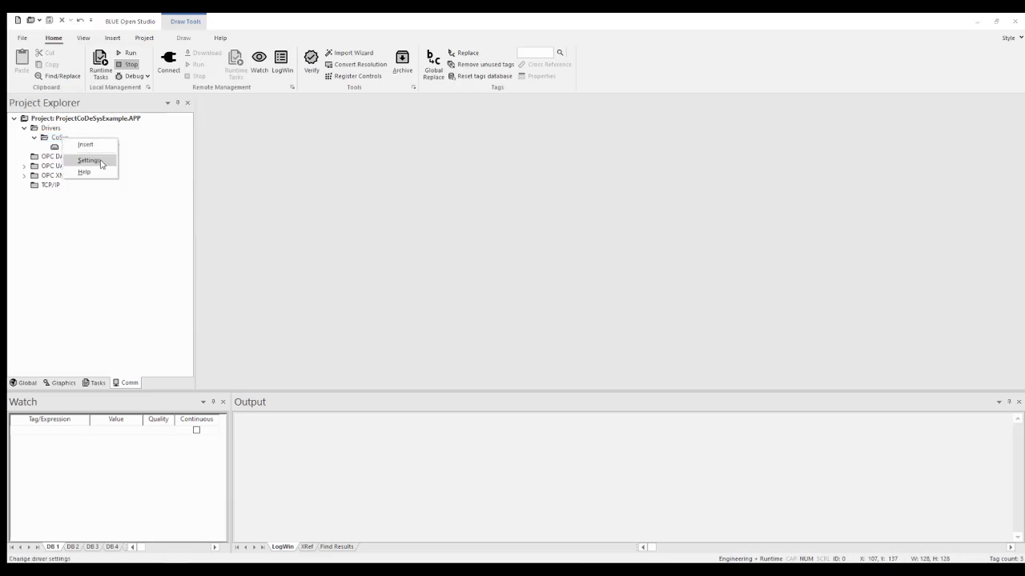
left_click(90, 161)
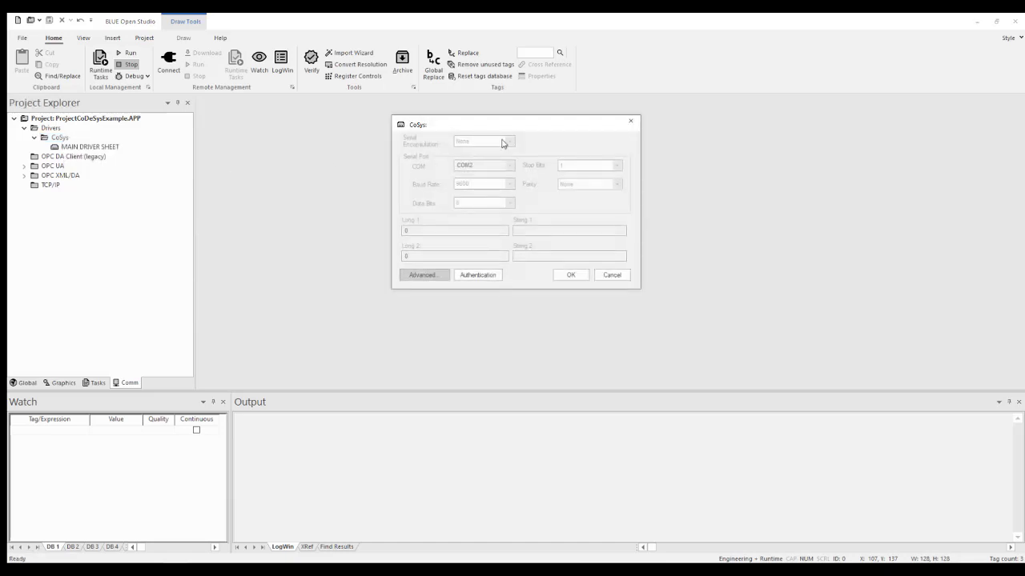
left_click_drag(513, 142, 452, 168)
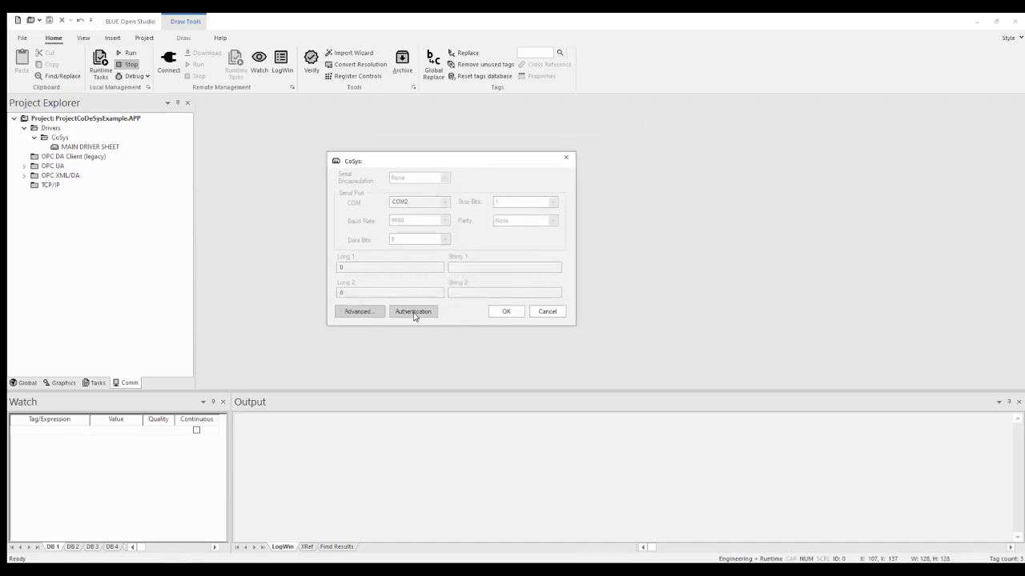
left_click(417, 315)
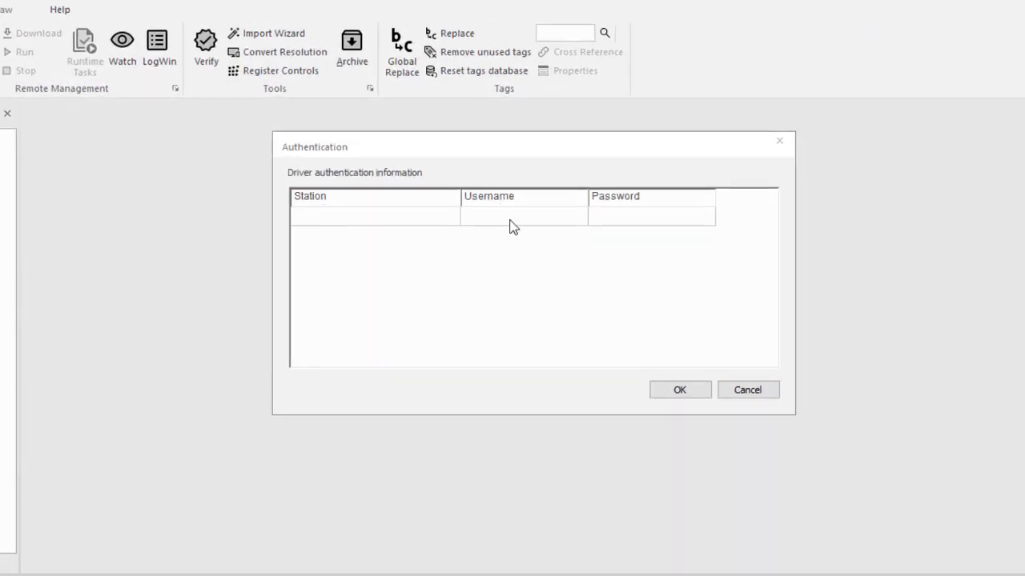
left_click(333, 216)
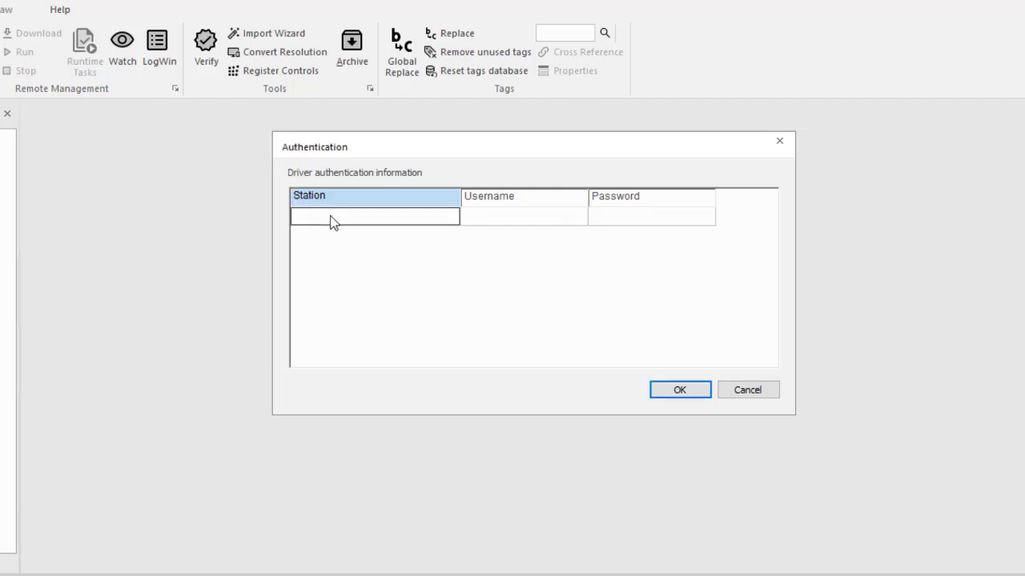
right_click(333, 221)
left_click(318, 217)
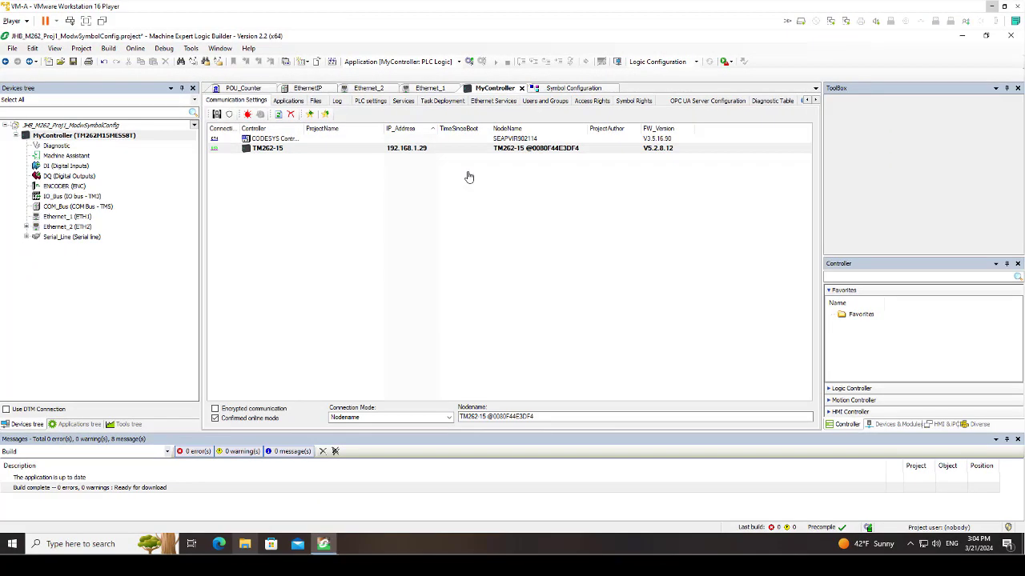
left_click(543, 420)
left_click_drag(536, 418, 476, 419)
right_click(487, 413)
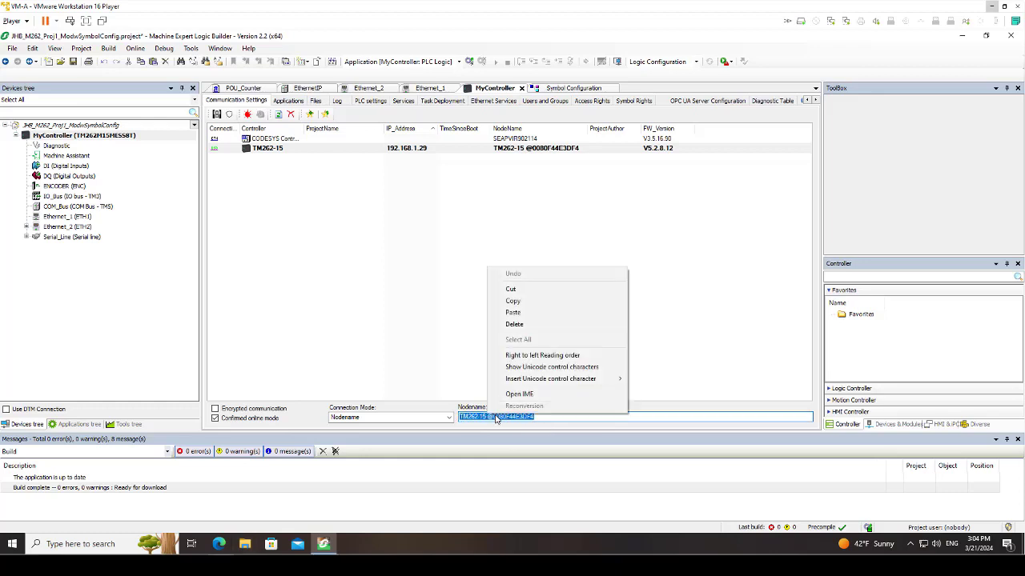
left_click(515, 303)
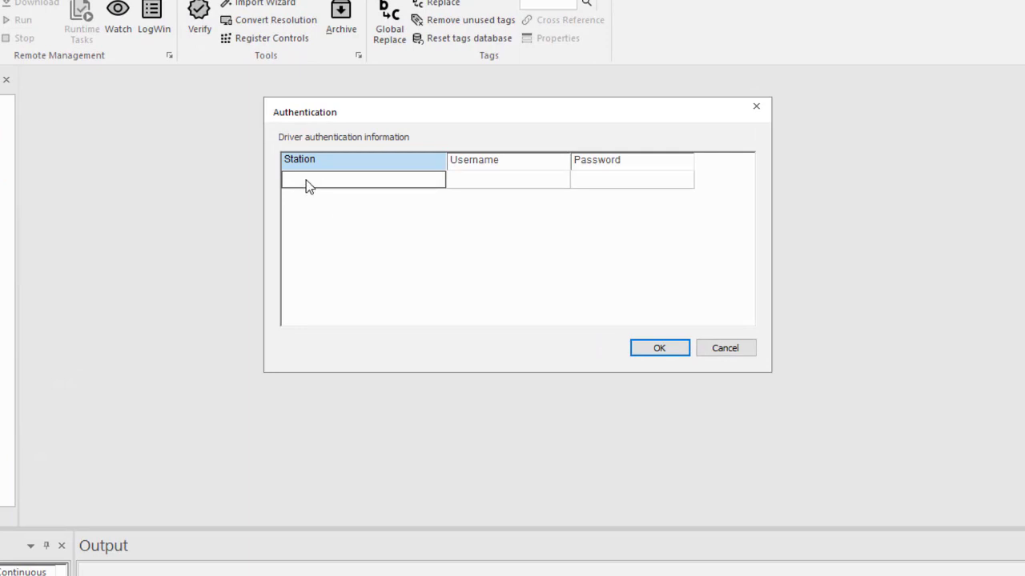
left_click(308, 186)
type("ART")
type(".")
key("ctrl+v")
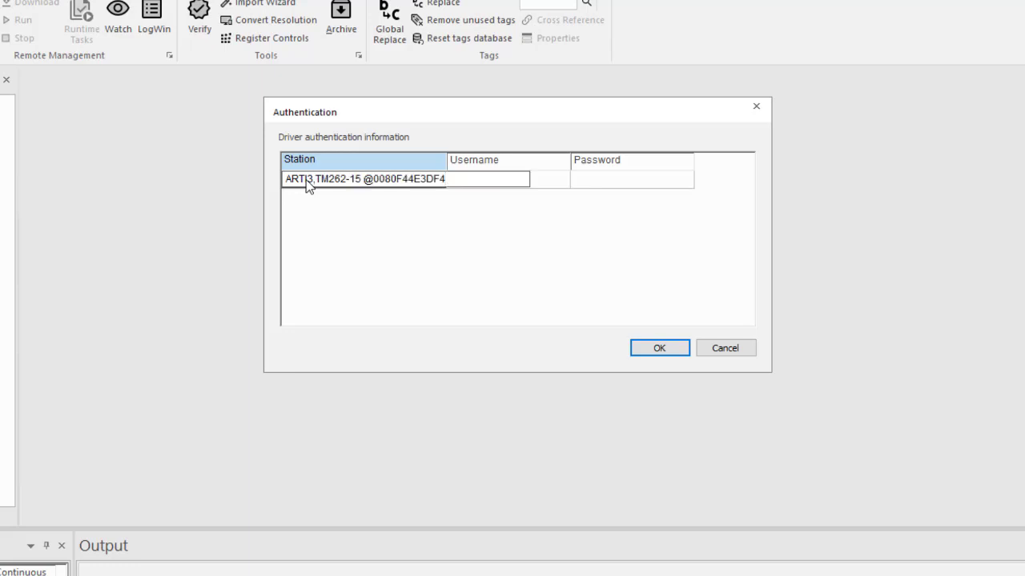
key("Tab")
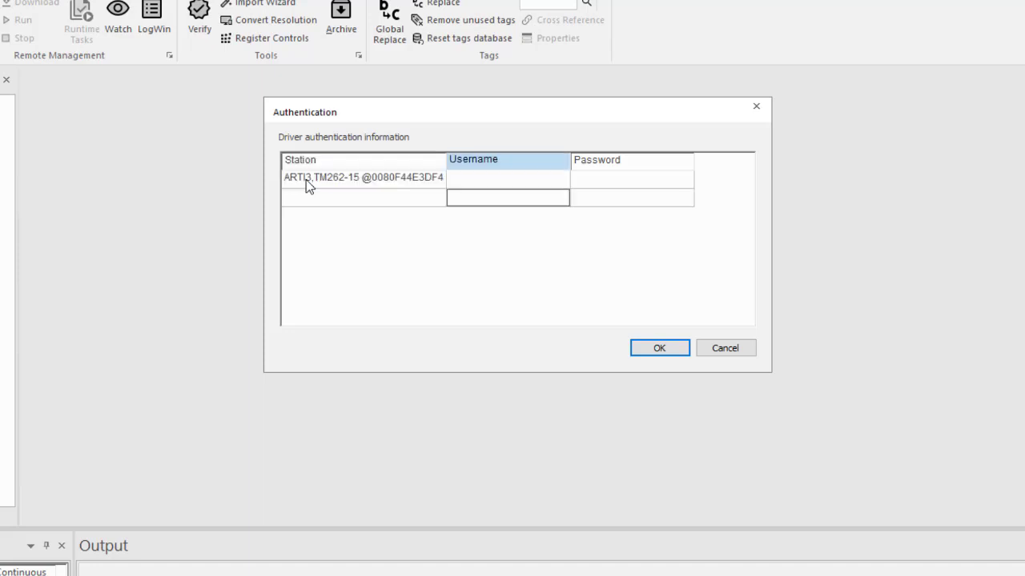
- Enter the username Admin and the account password for the station, and confirm the authentication and CoSys driver settings
left_click(485, 182)
type("A")
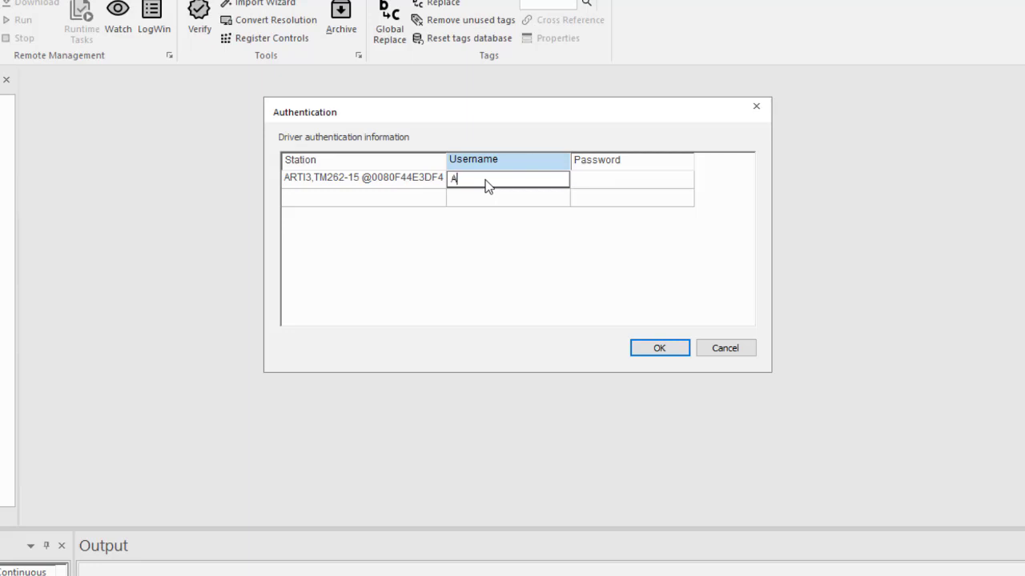
type("dmin")
key("Tab")
type("*********")
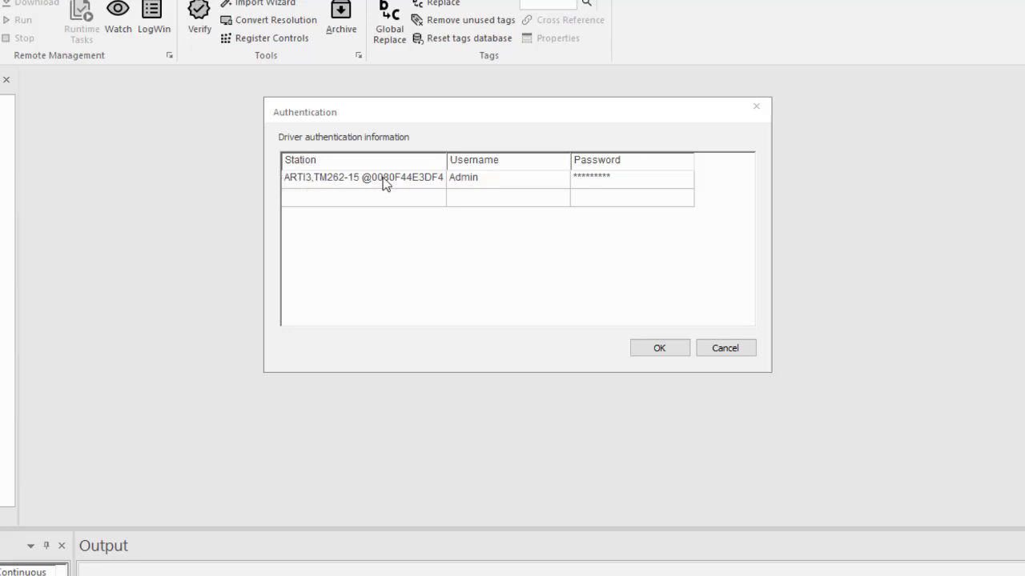
left_click_drag(446, 159, 479, 160)
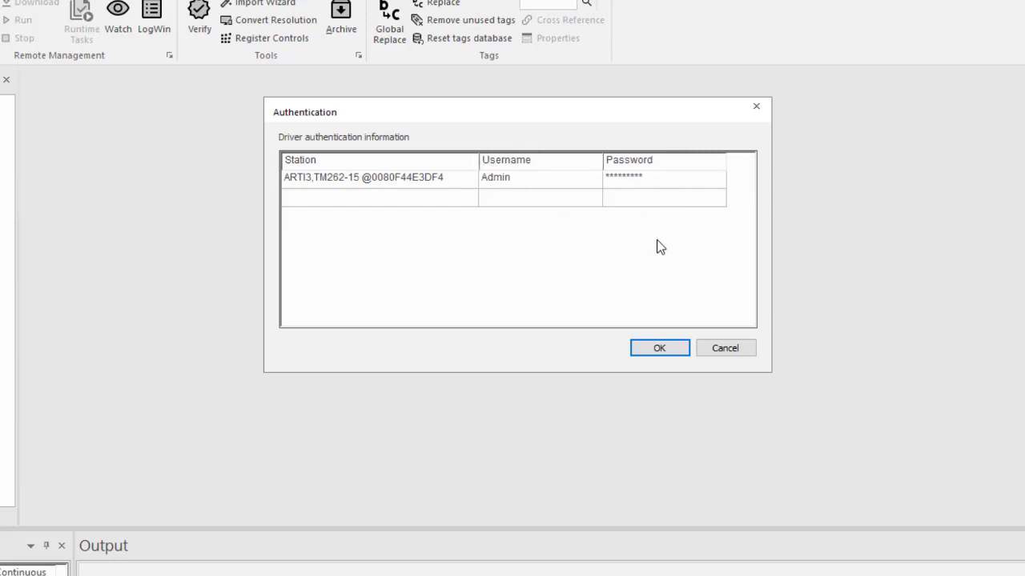
left_click(658, 350)
left_click(606, 347)
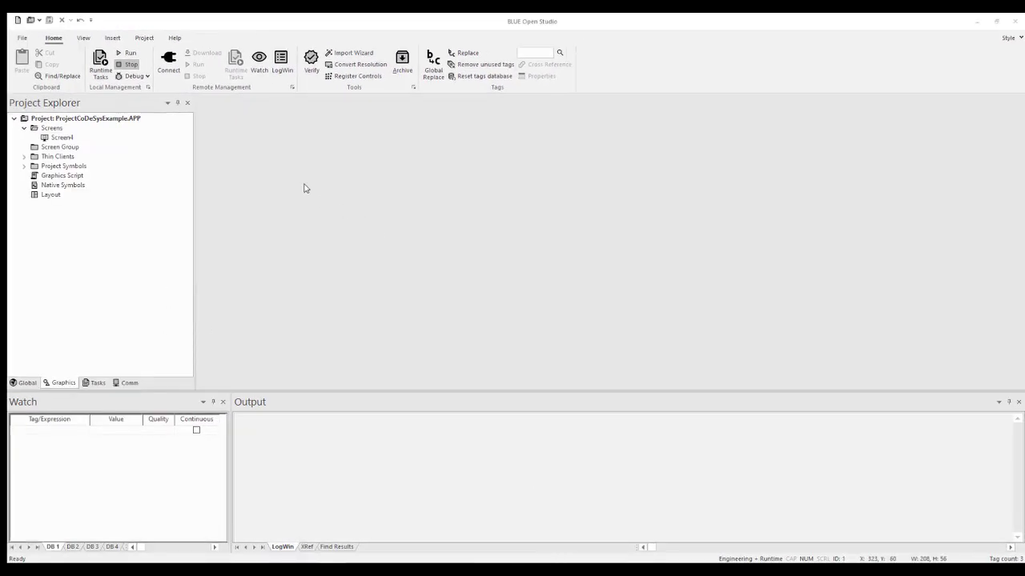
- Run the project locally again and set both the upper and the lower text box to 500
left_click(128, 54)
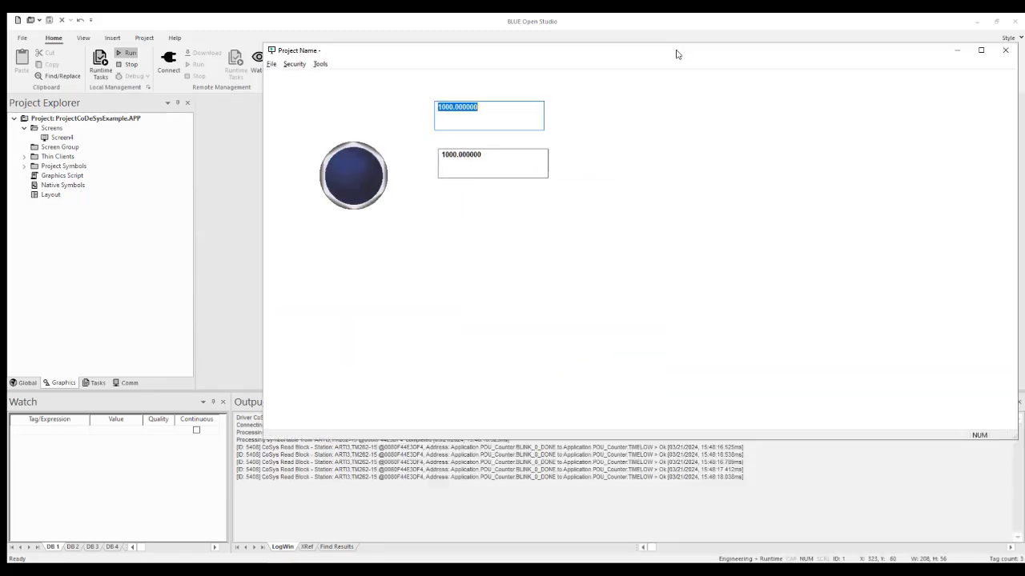
left_click_drag(676, 54, 558, 41)
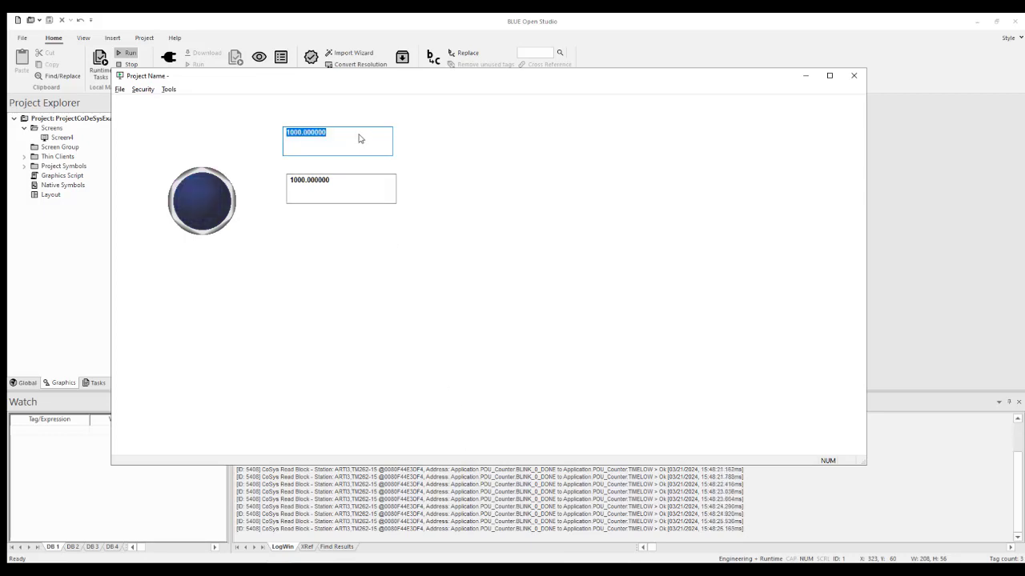
type("500")
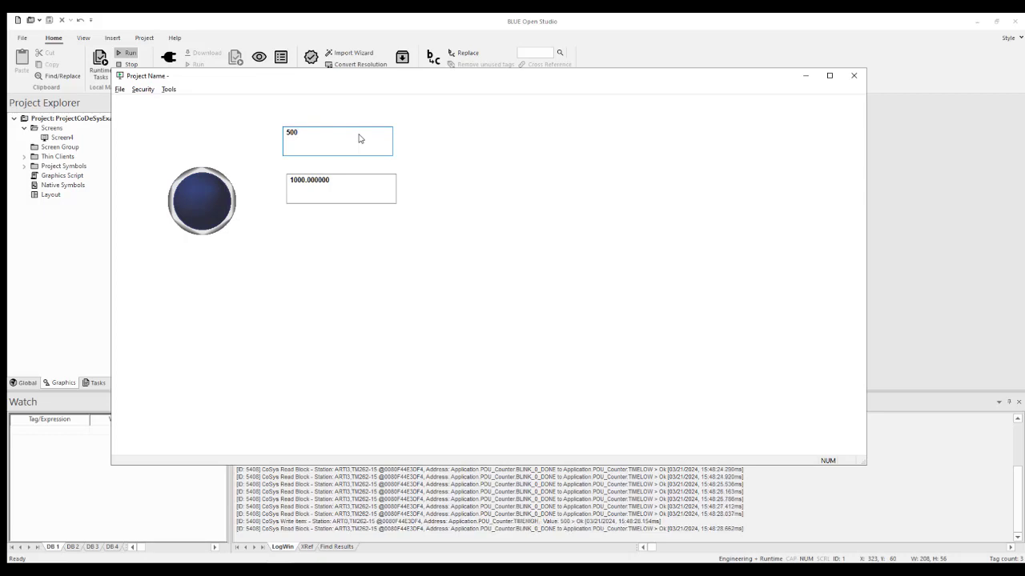
key("Return")
left_click(335, 195)
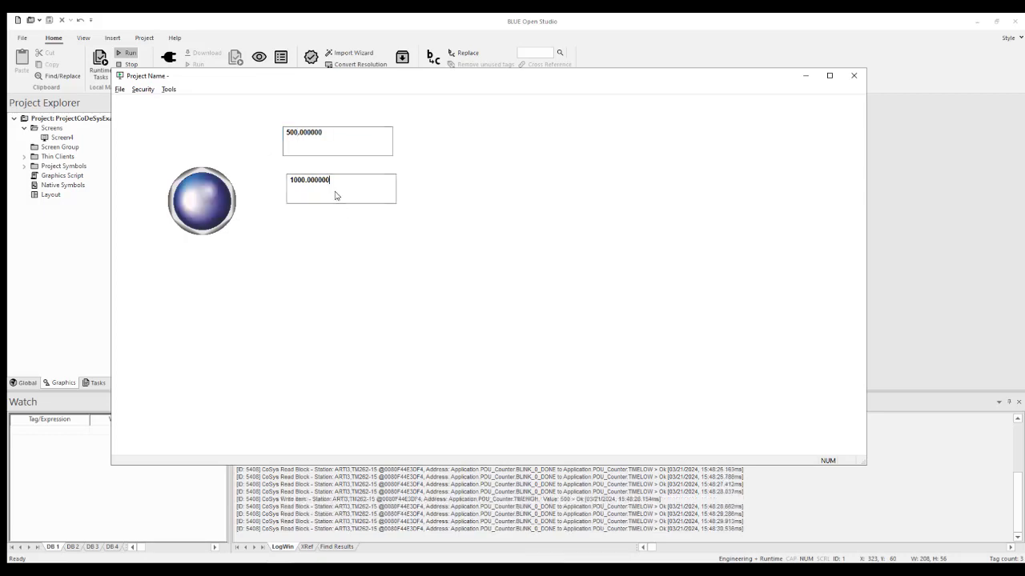
double_click(337, 198)
type("500")
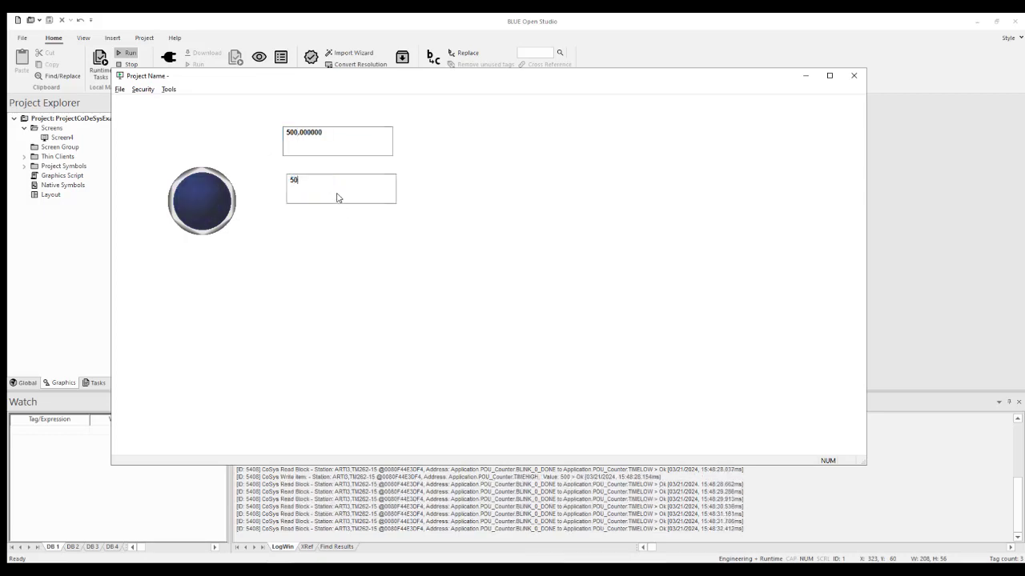
key("Return")
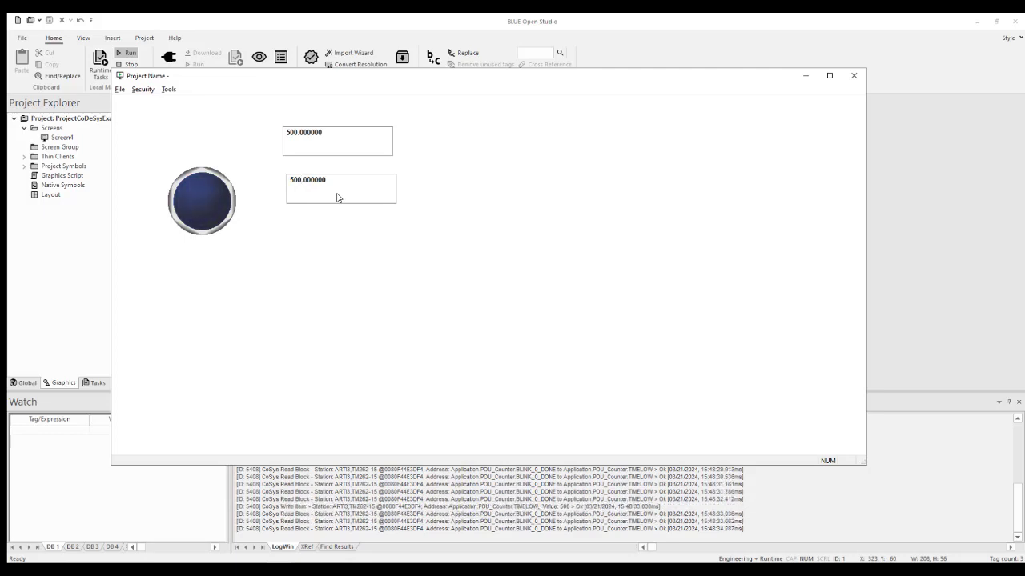